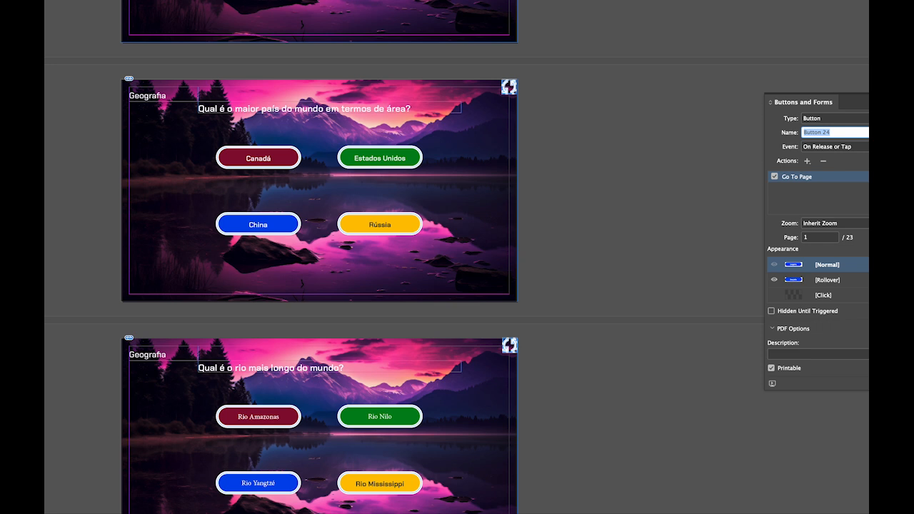
Step: Set the Geografia category button's Go To Page action to page 14, the first Geografia question
click(202, 172)
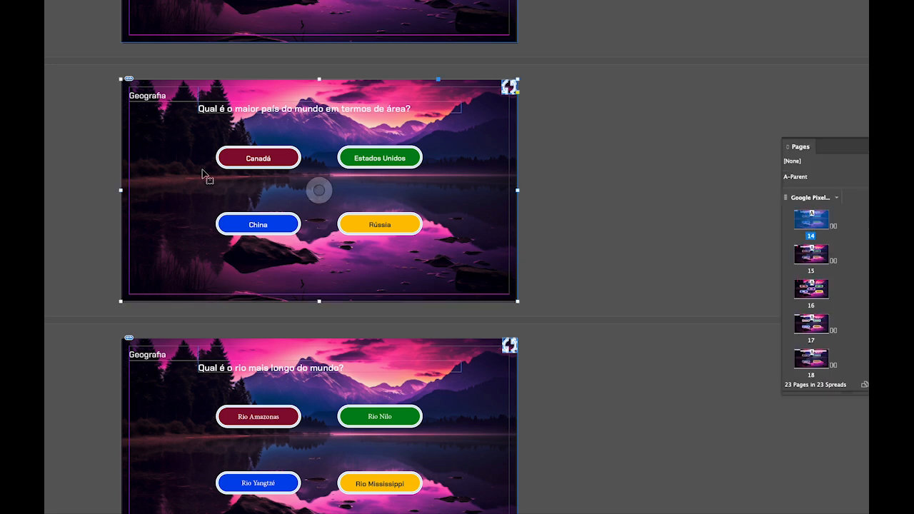
click(890, 102)
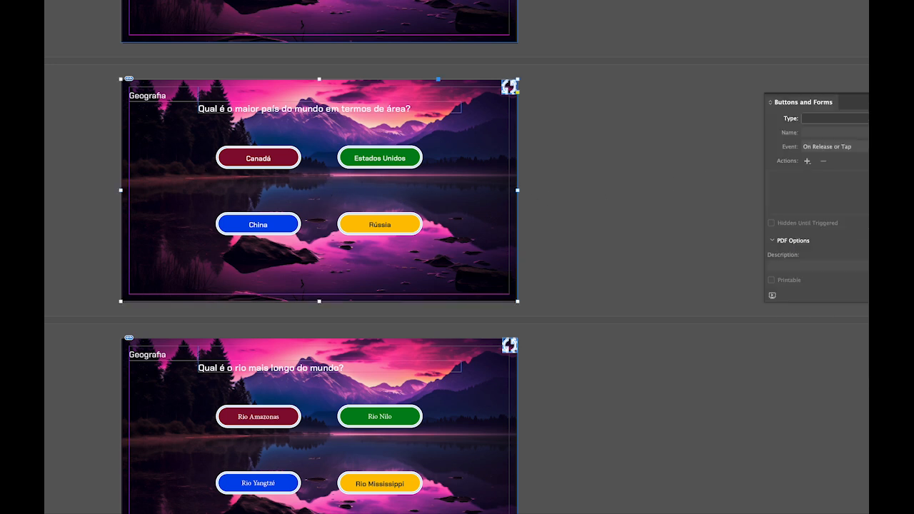
scroll(312, 194, down, 20)
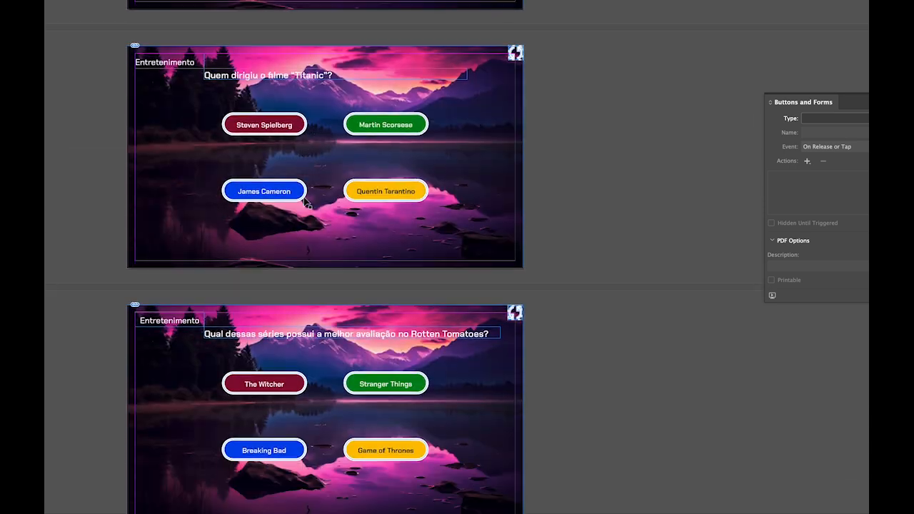
scroll(304, 200, down, 10)
click(225, 243)
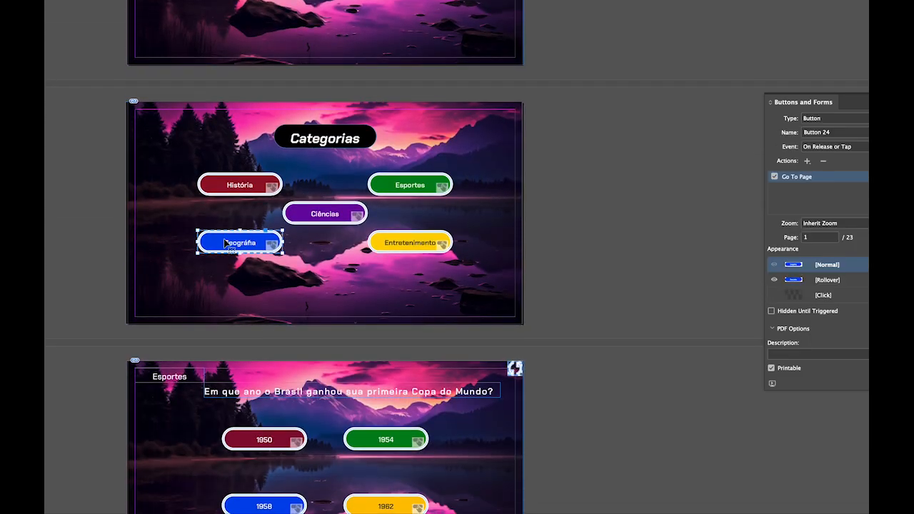
double_click(810, 238)
text(14)
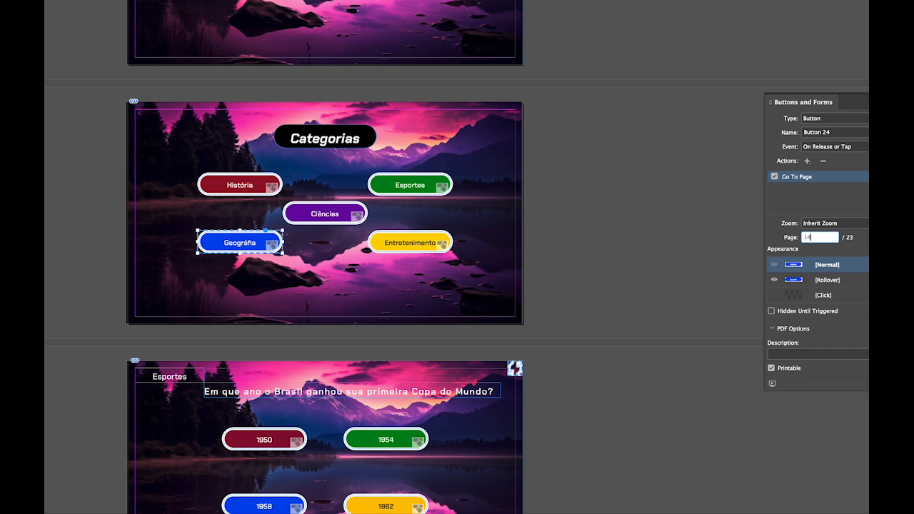
key(Return)
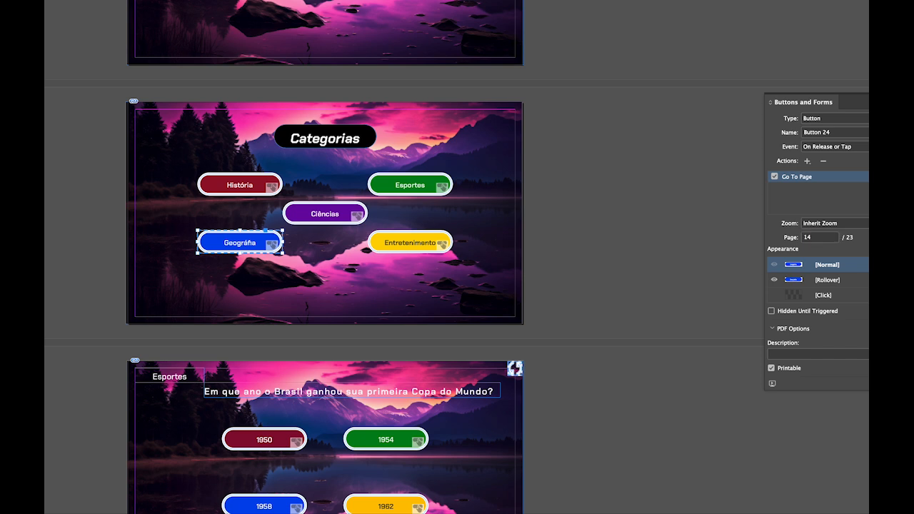
click(830, 281)
click(808, 265)
click(600, 247)
Step: Convert the four answer boxes of the Rotten Tomatoes series question into buttons
scroll(590, 255, up, 8)
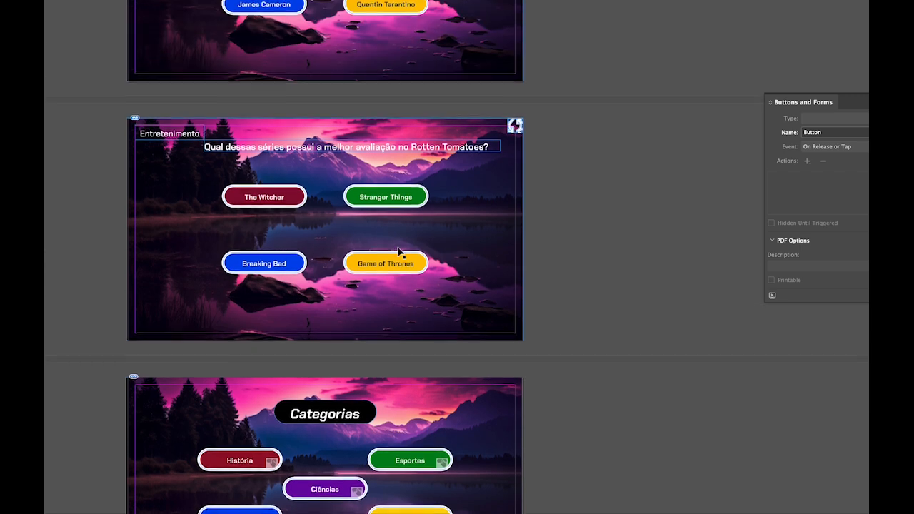
click(257, 202)
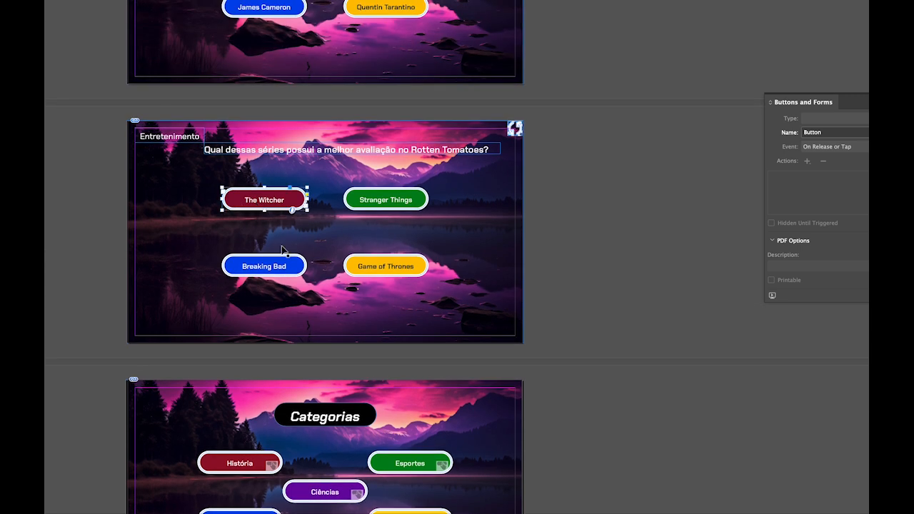
shift+click(280, 265)
shift+click(364, 267)
shift+click(383, 198)
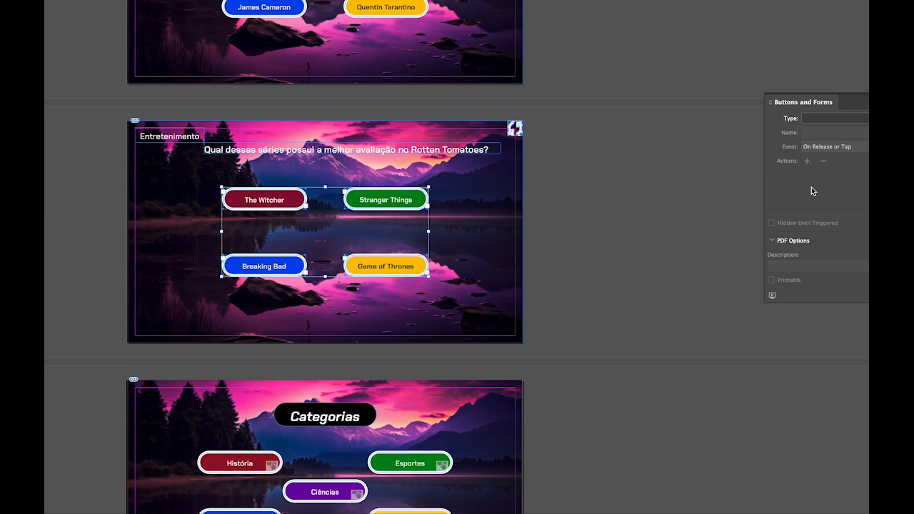
click(821, 120)
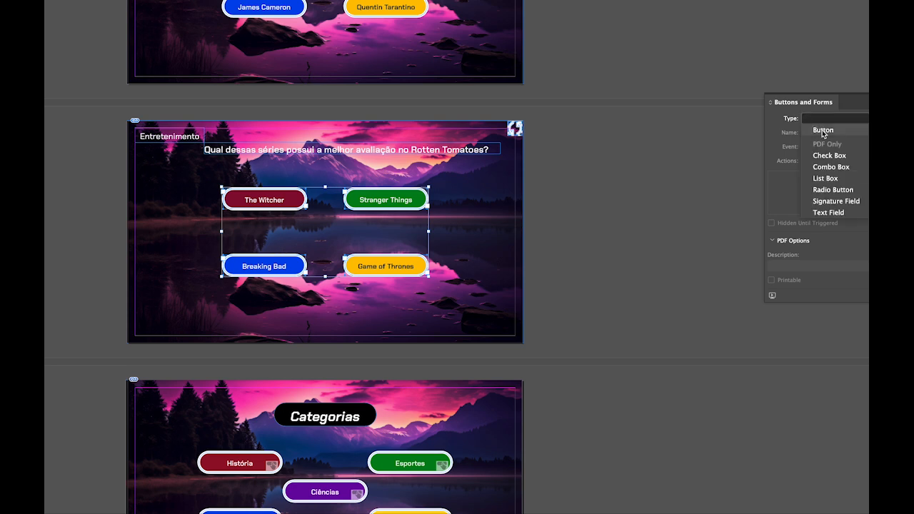
click(823, 130)
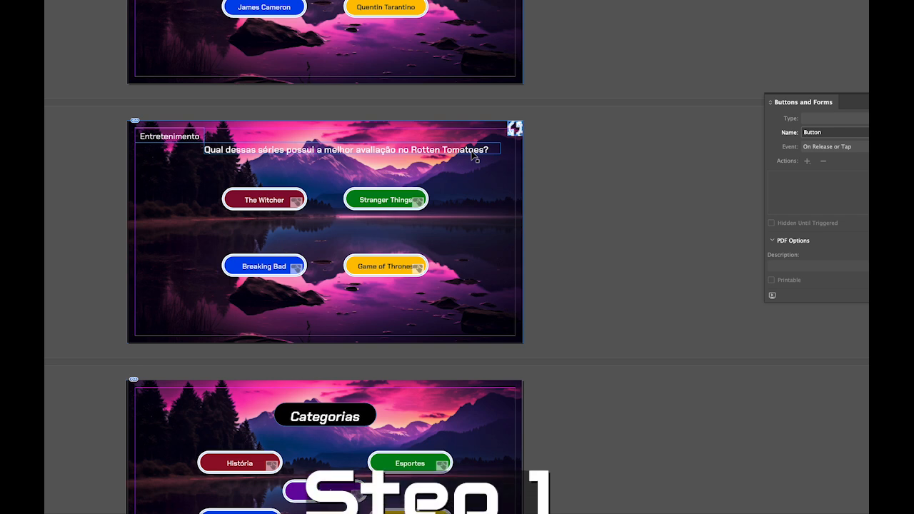
Step: Add a Go To Next Page action to the Breaking Bad answer button and activate its Rollover appearance
click(271, 268)
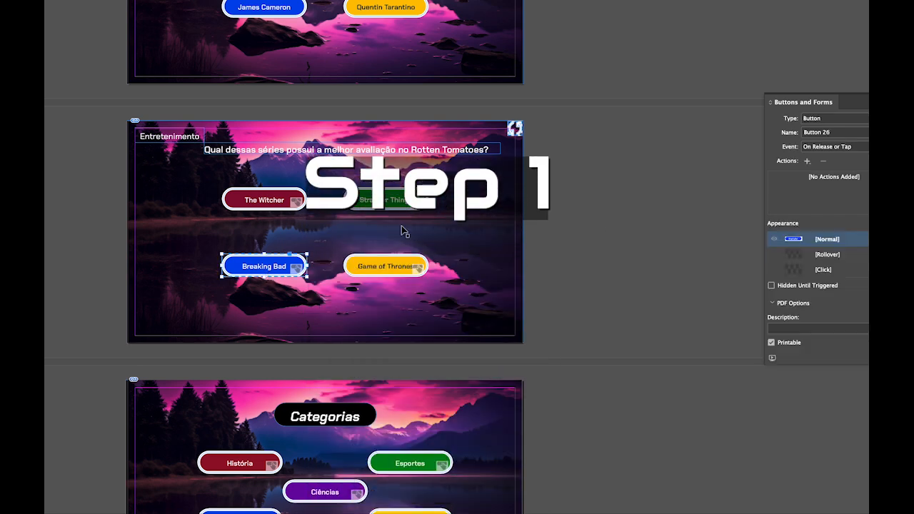
click(807, 161)
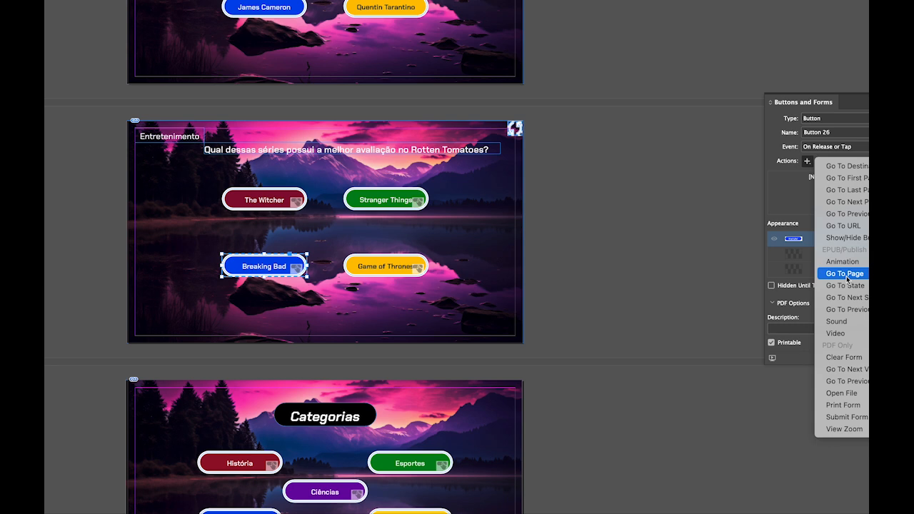
click(848, 202)
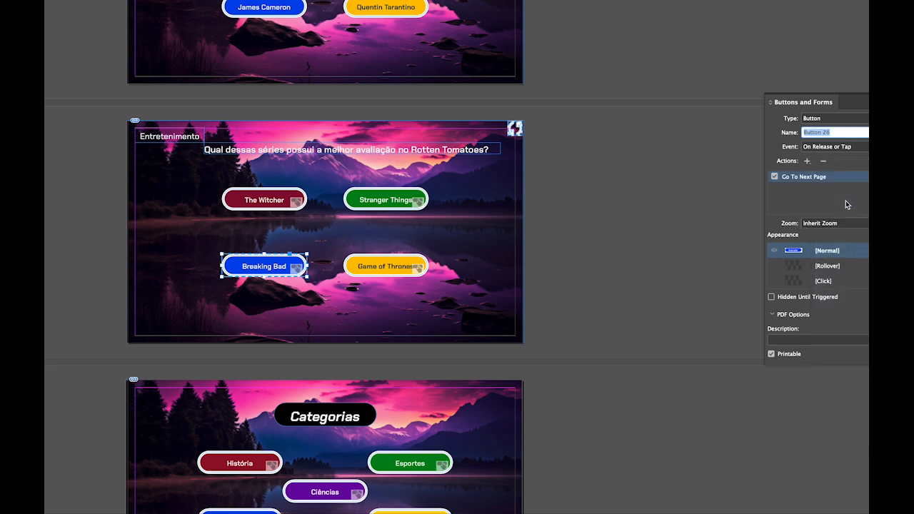
click(829, 267)
click(286, 2)
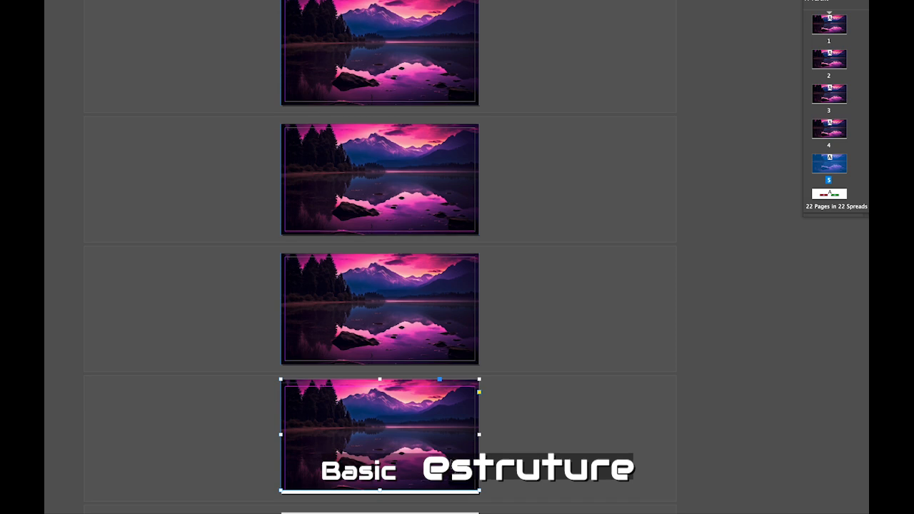
Step: Paste the lake landscape background image in place on pages 6 to 9
scroll(468, 492, down, 3)
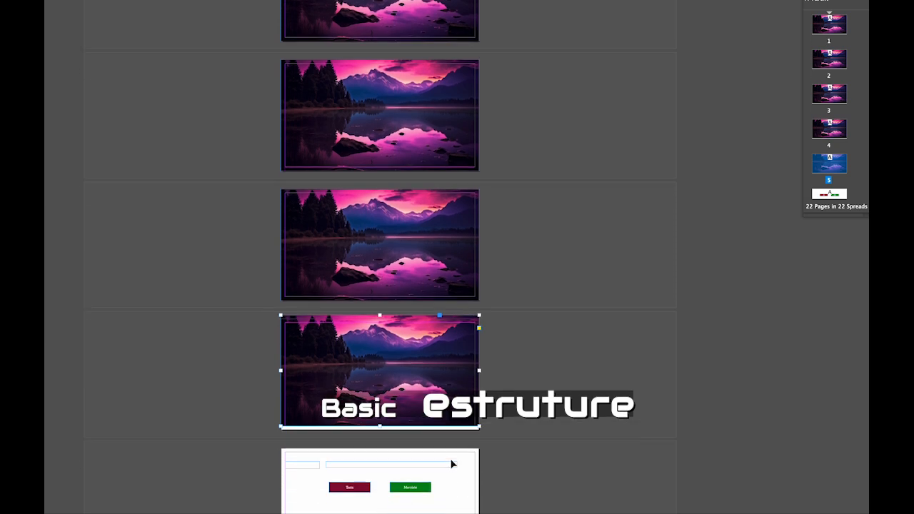
scroll(468, 492, down, 3)
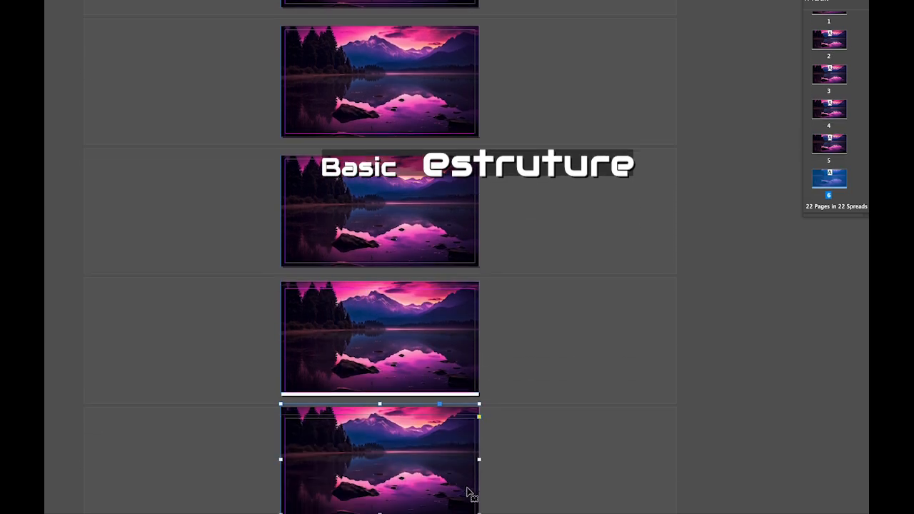
scroll(466, 489, down, 2)
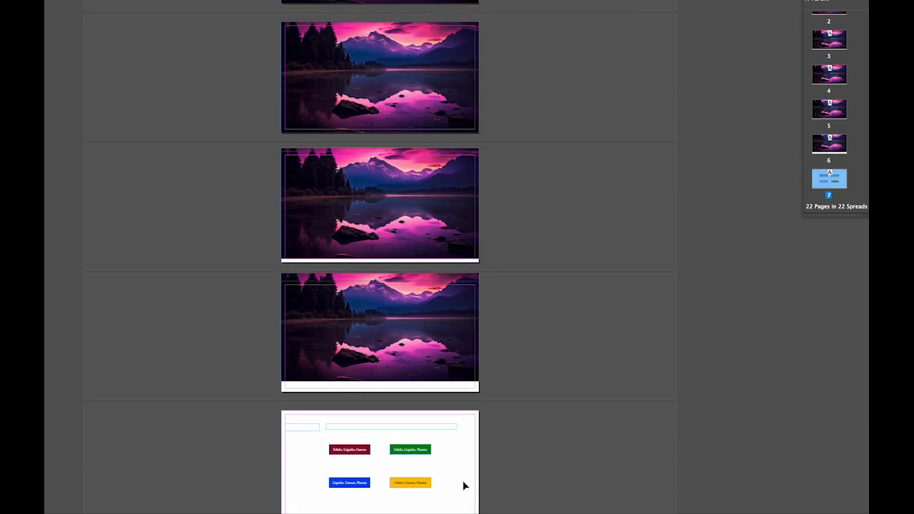
key(ctrl+alt+shift+v)
scroll(464, 486, down, 3)
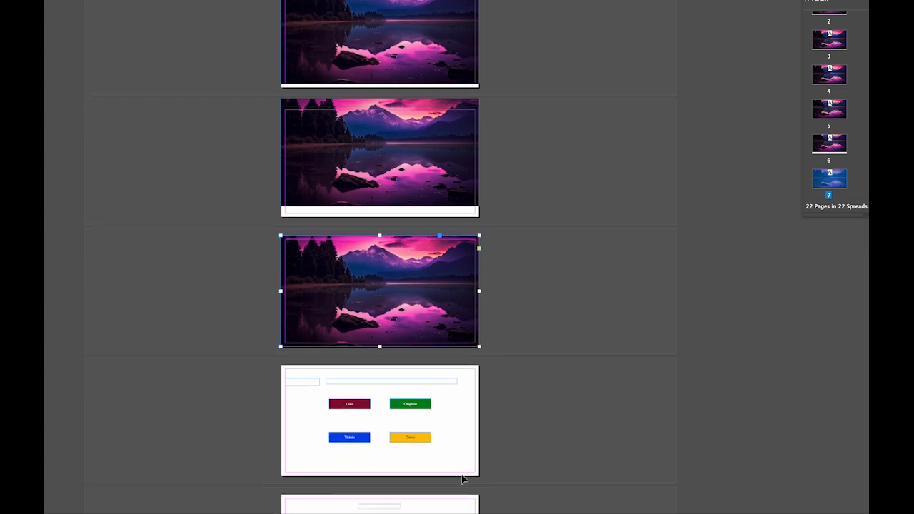
key(ctrl+alt+shift+v)
scroll(453, 465, down, 2)
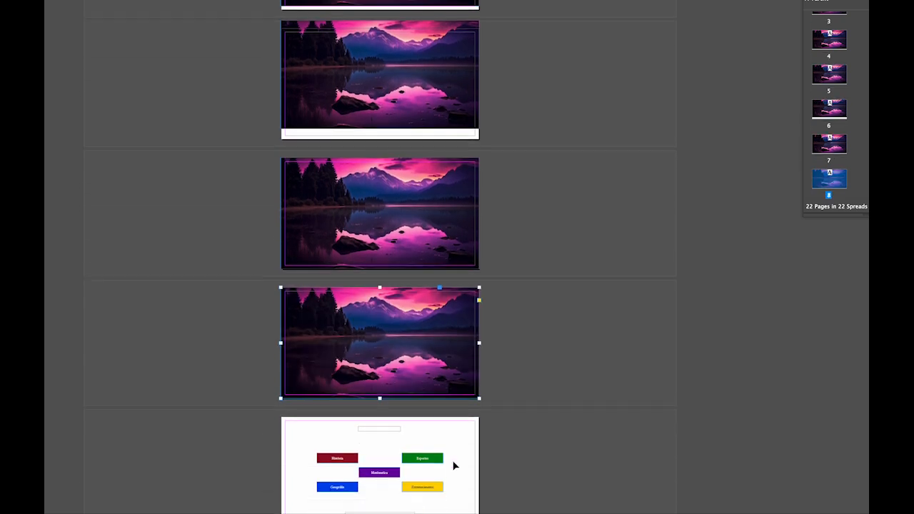
key(ctrl+alt+shift+v)
scroll(454, 465, down, 2)
Step: Paste the lake landscape background image in place on pages 10, 11 and 12
click(440, 381)
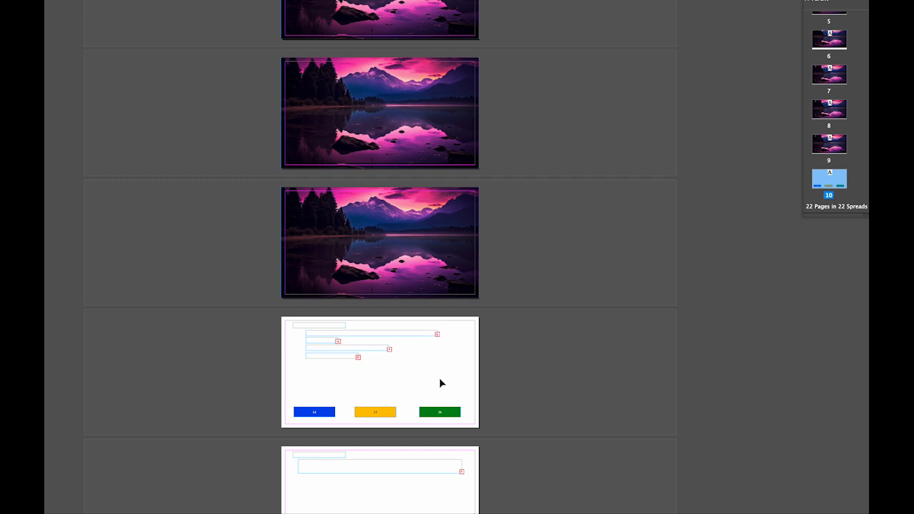
key(ctrl+alt+shift+v)
scroll(439, 380, down, 2)
click(441, 379)
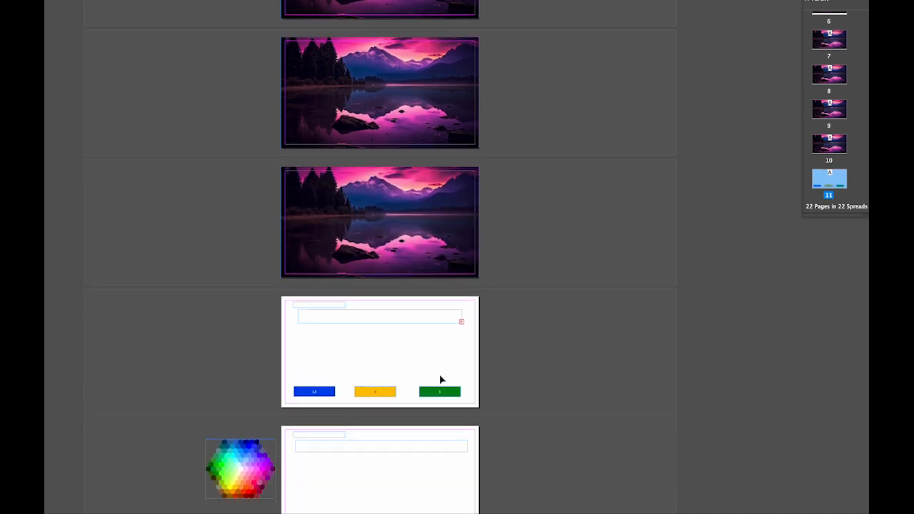
key(ctrl+alt+shift+v)
scroll(441, 379, down, 2)
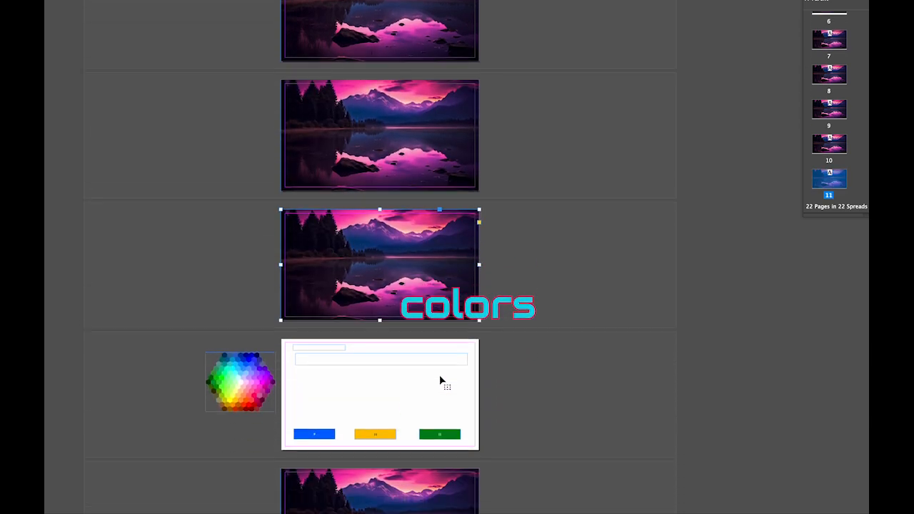
click(448, 361)
key(ctrl+alt+shift+v)
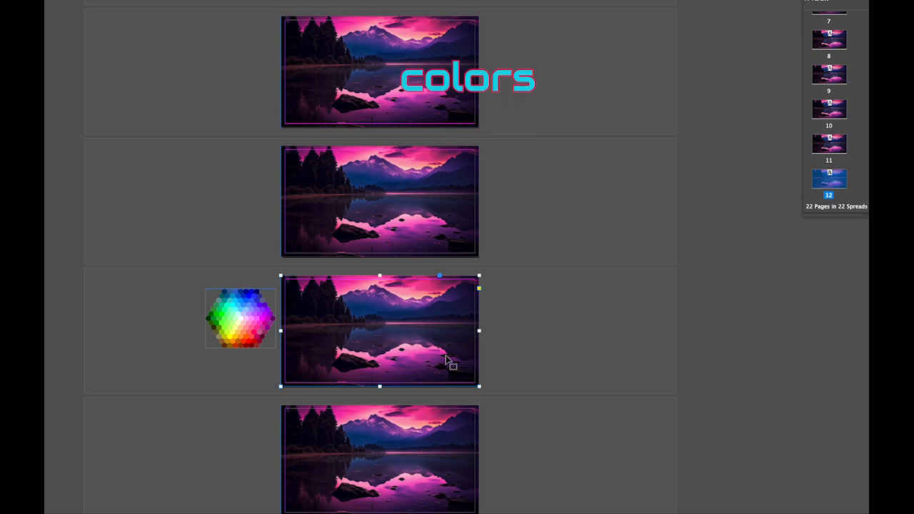
Step: Send the background image on page 17 to the back, behind the Titanic question and its answers
scroll(448, 361, down, 2)
scroll(447, 360, down, 5)
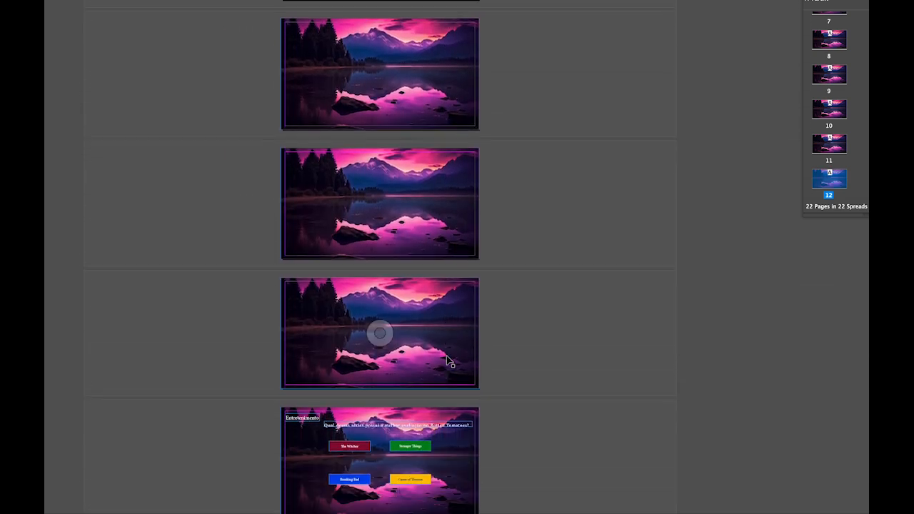
scroll(450, 357, up, 1)
click(441, 306)
right_click(440, 306)
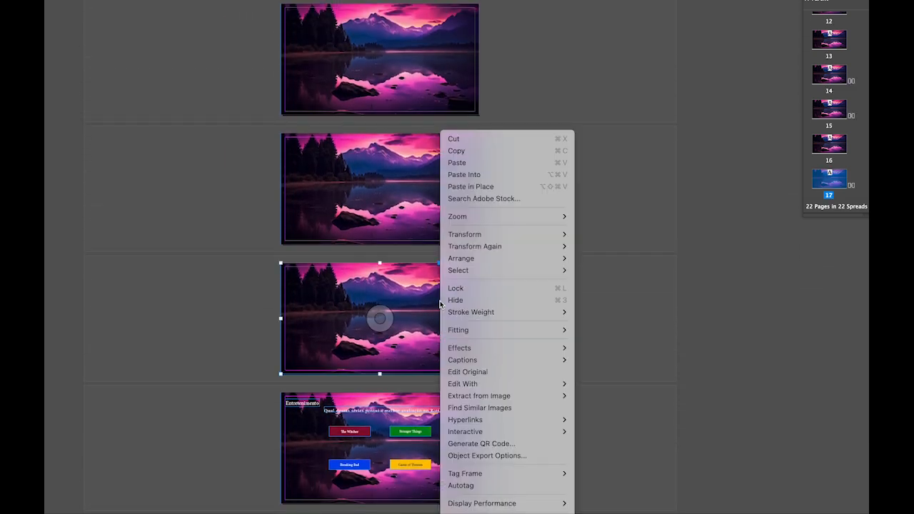
mouse_move(500, 260)
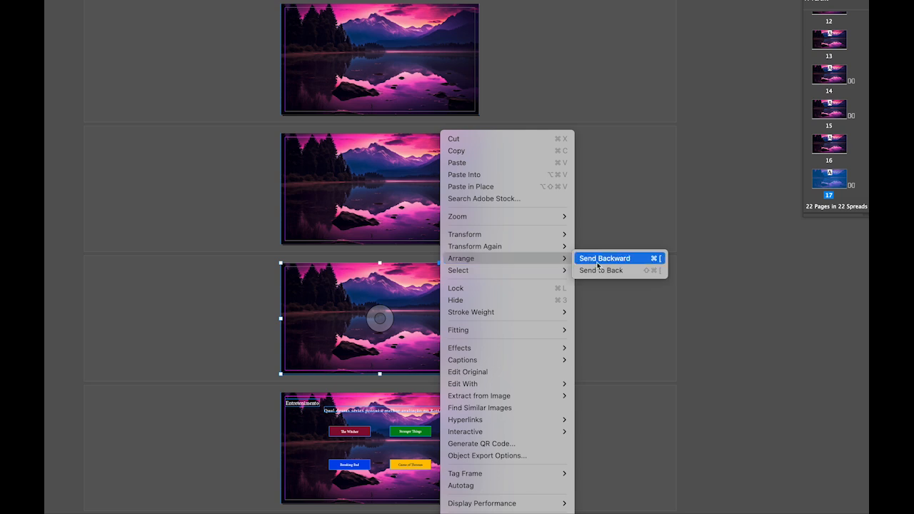
click(622, 270)
Step: Send the background image on page 16 to the back, behind the Categorias title and category boxes
scroll(443, 263, up, 1)
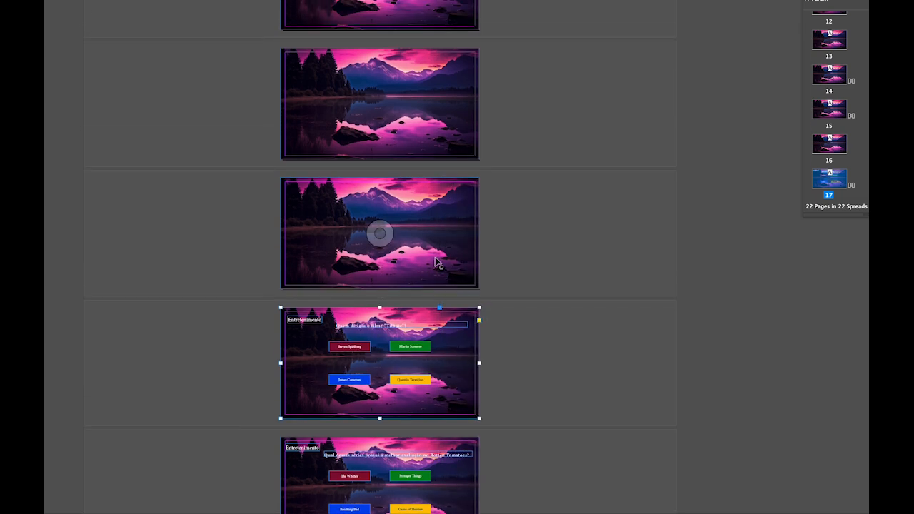
click(443, 263)
right_click(444, 264)
mouse_move(463, 259)
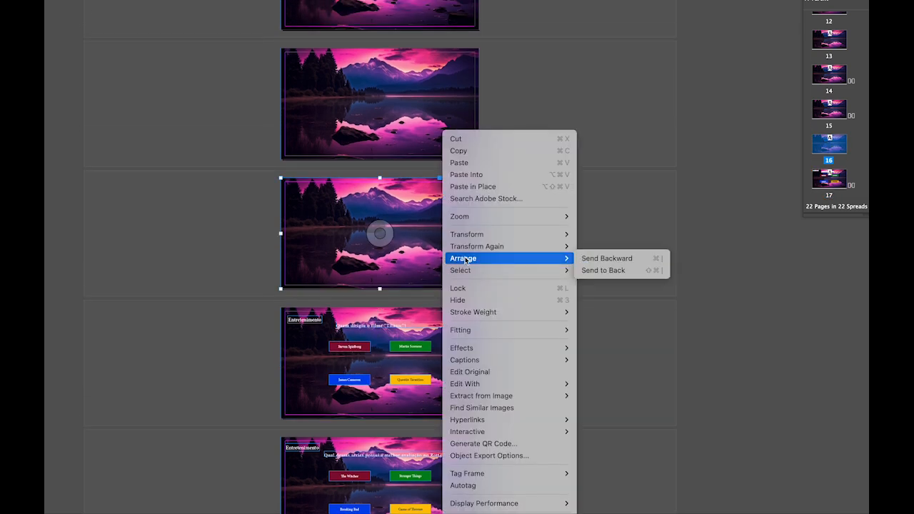
click(603, 270)
Step: Send the background image on page 15 to the back, behind the page's other objects
scroll(436, 264, up, 4)
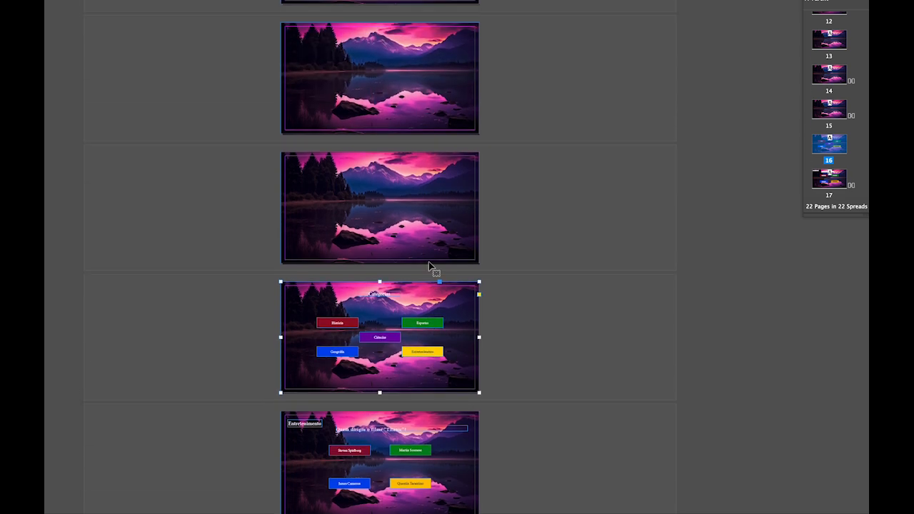
click(379, 262)
right_click(445, 262)
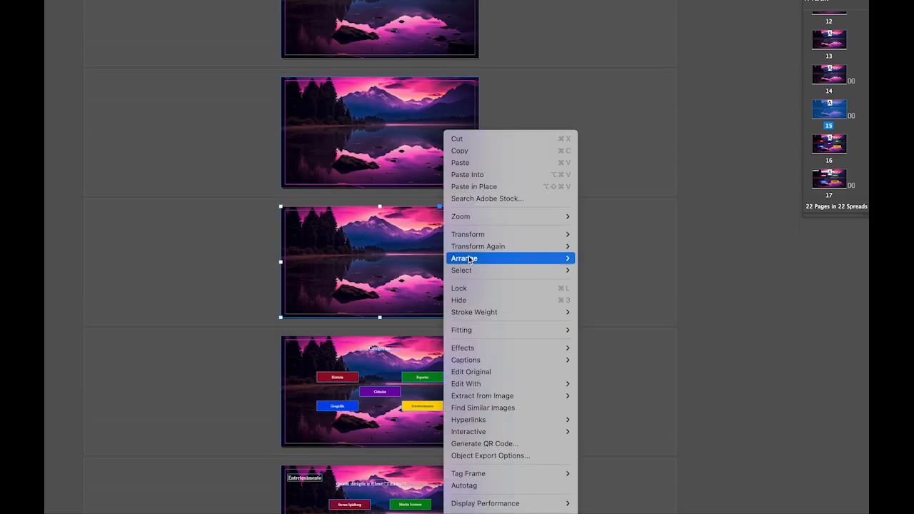
mouse_move(499, 262)
click(604, 270)
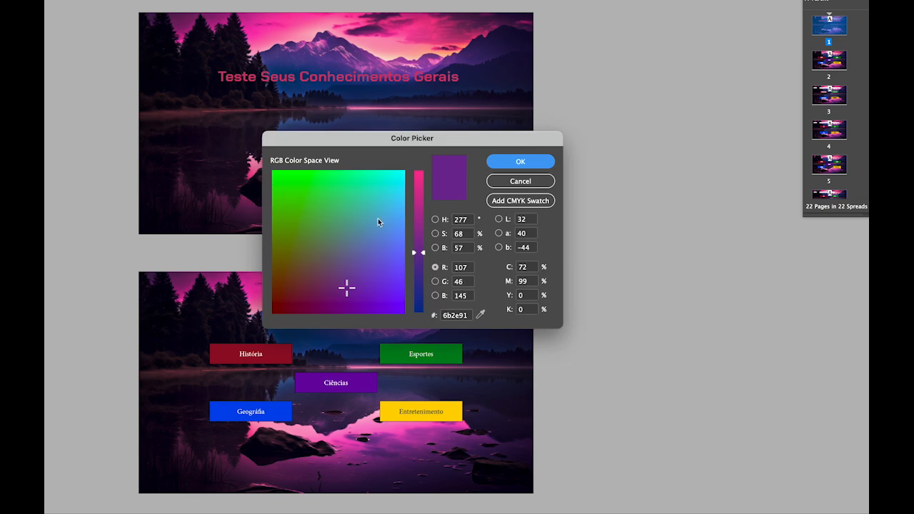
Step: Set the fill colour of the INICIAR QUIZ button on page 1 to purple 8d2390
drag(347, 289, 309, 295)
drag(414, 253, 414, 214)
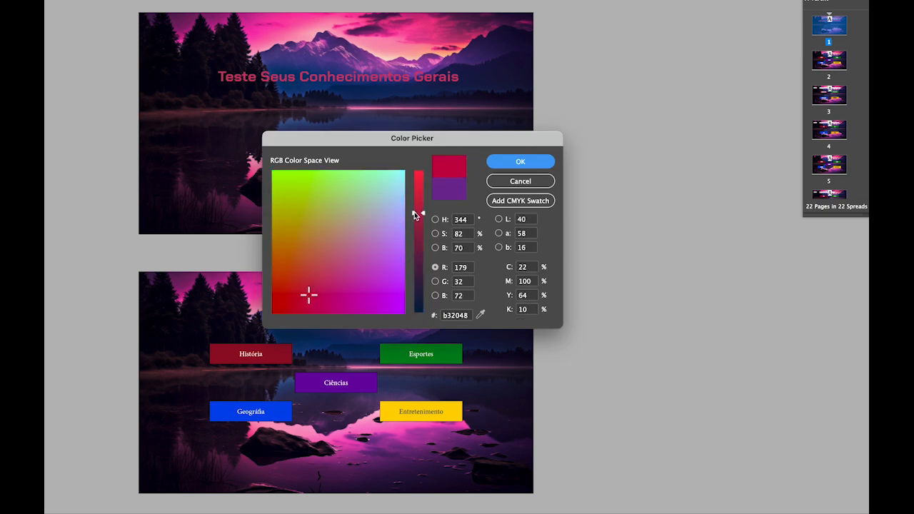
drag(309, 295, 366, 273)
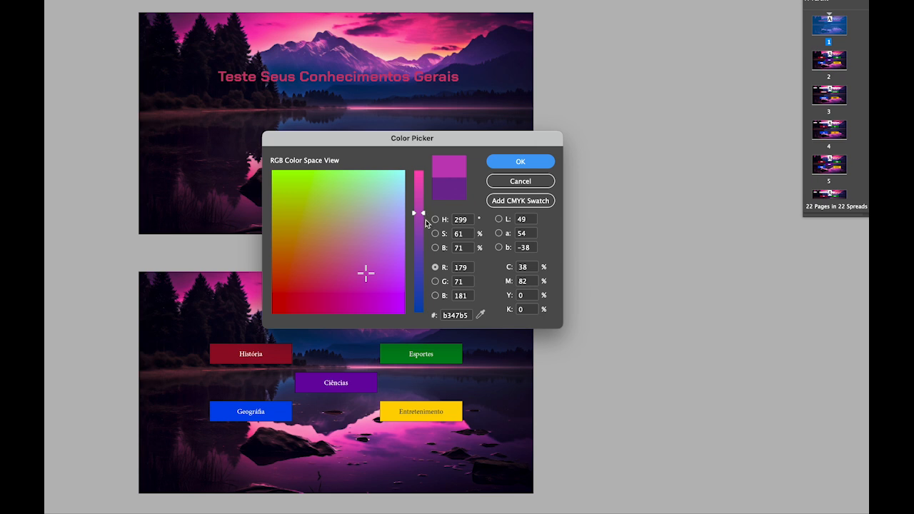
drag(422, 214, 420, 234)
drag(361, 275, 346, 293)
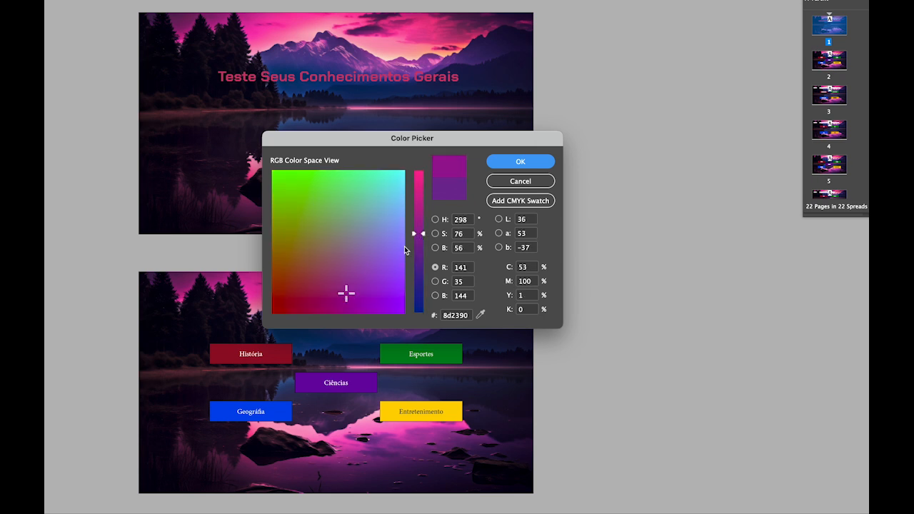
click(513, 162)
click(658, 181)
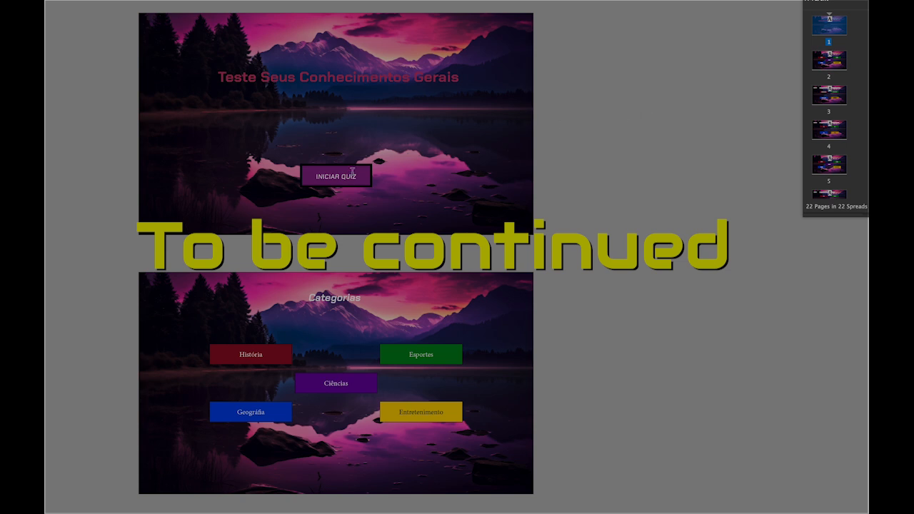
Step: Apply a black outline to the four answer boxes of the chemical symbol question on page 8
scroll(385, 170, down, 3)
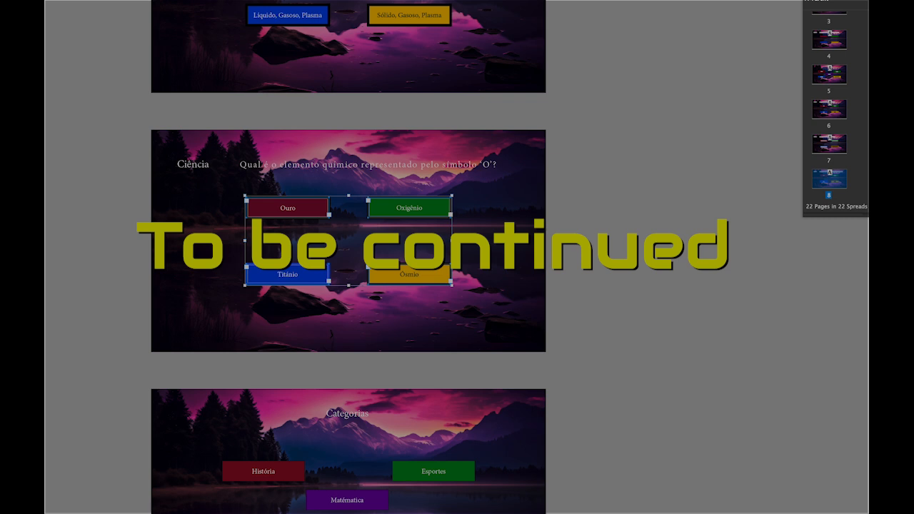
click(514, 162)
click(597, 172)
Step: Choose an outline colour for the five category boxes on page 9
scroll(597, 170, down, 5)
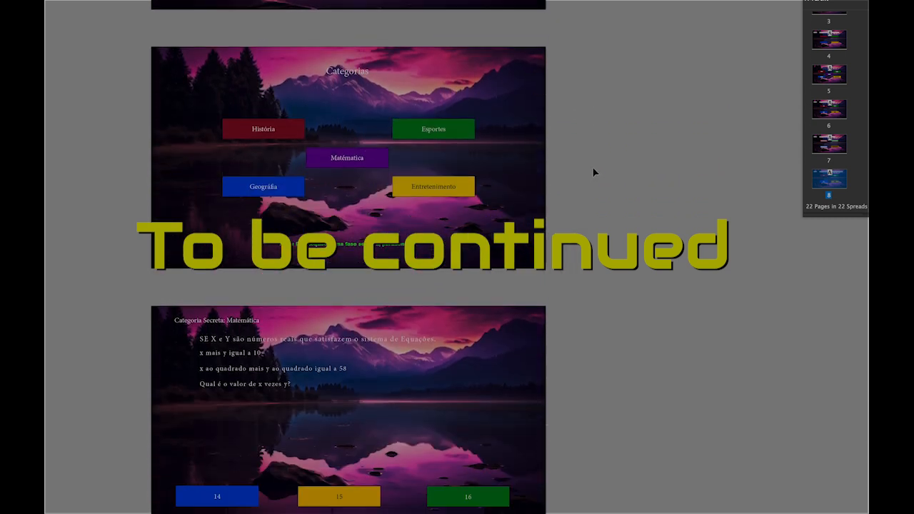
scroll(593, 171, down, 1)
click(451, 97)
shift+click(375, 131)
shift+click(293, 103)
shift+click(290, 155)
shift+click(459, 149)
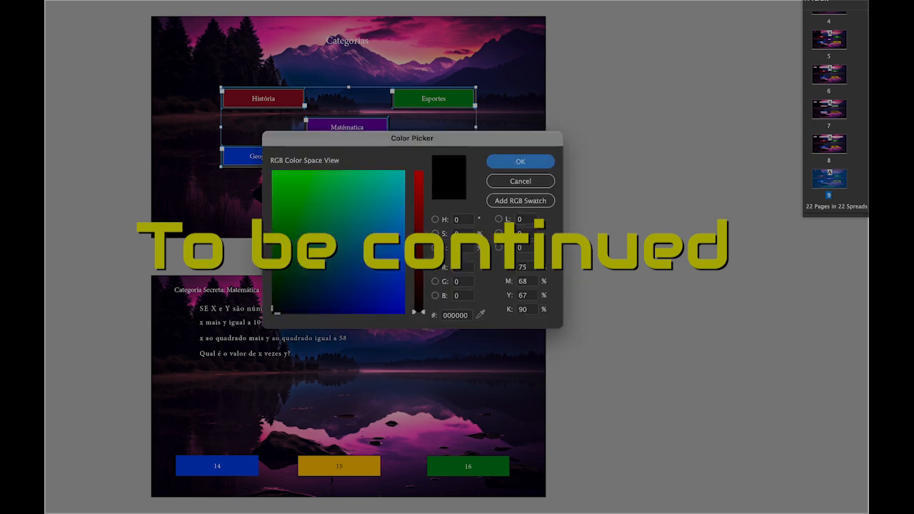
mouse_move(287, 232)
mouse_down()
mouse_move(262, 168)
mouse_move(271, 258)
mouse_move(393, 293)
mouse_move(378, 319)
mouse_up()
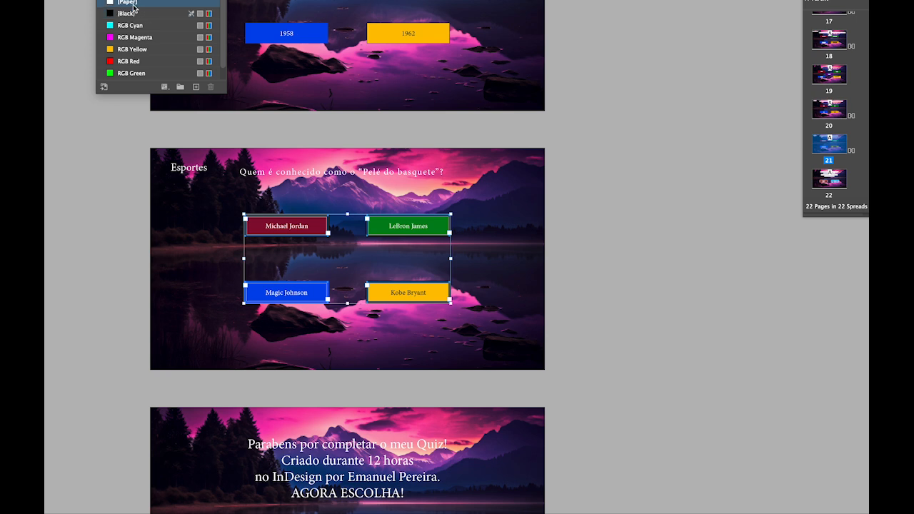
Step: Apply the [Paper] swatch to the outlines of the four answer boxes on page 21 and the four on page 20
click(133, 3)
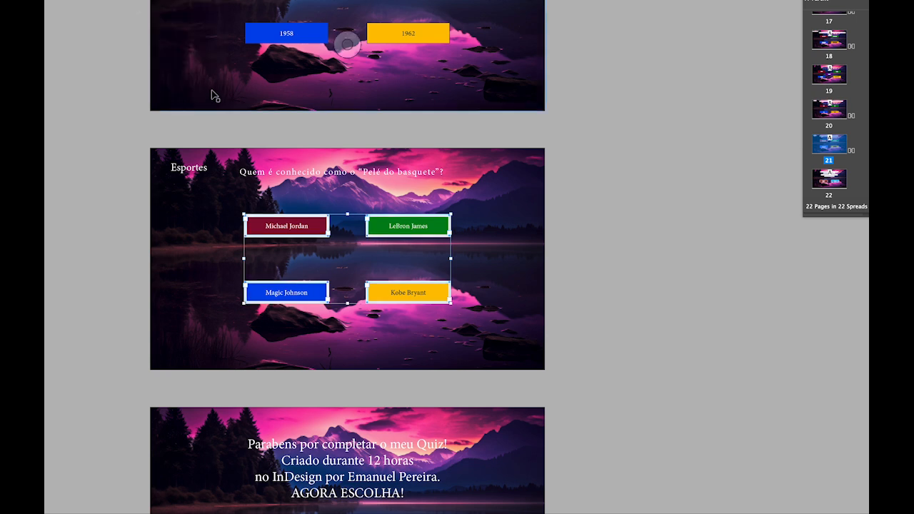
scroll(193, 105, up, 5)
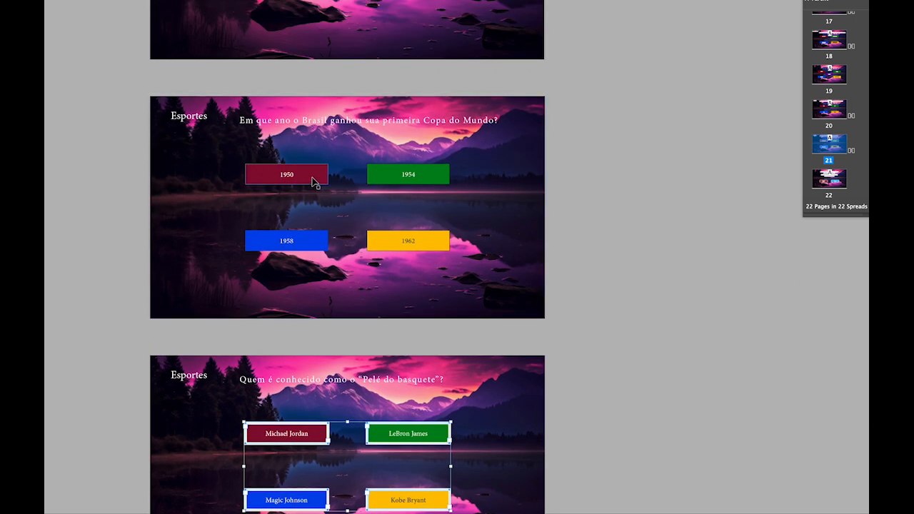
click(311, 183)
shift+click(447, 178)
shift+click(423, 243)
shift+click(314, 240)
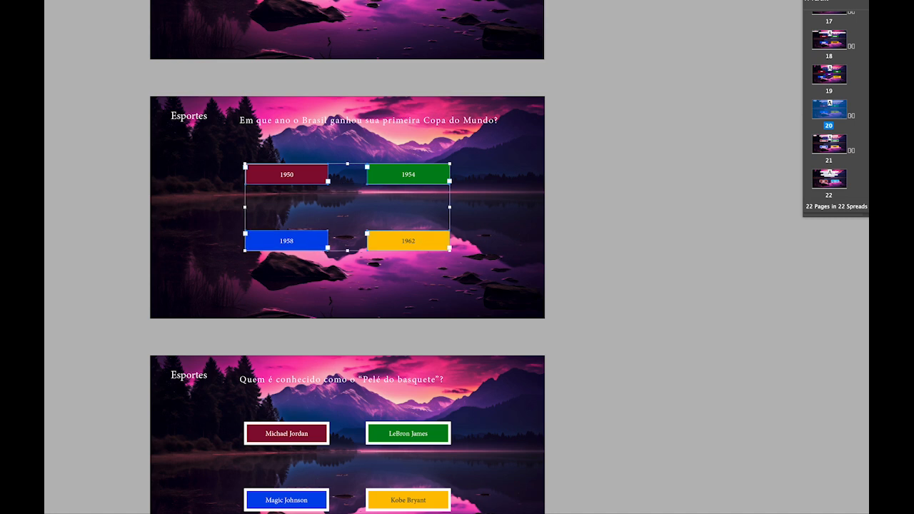
click(100, 1)
click(149, 4)
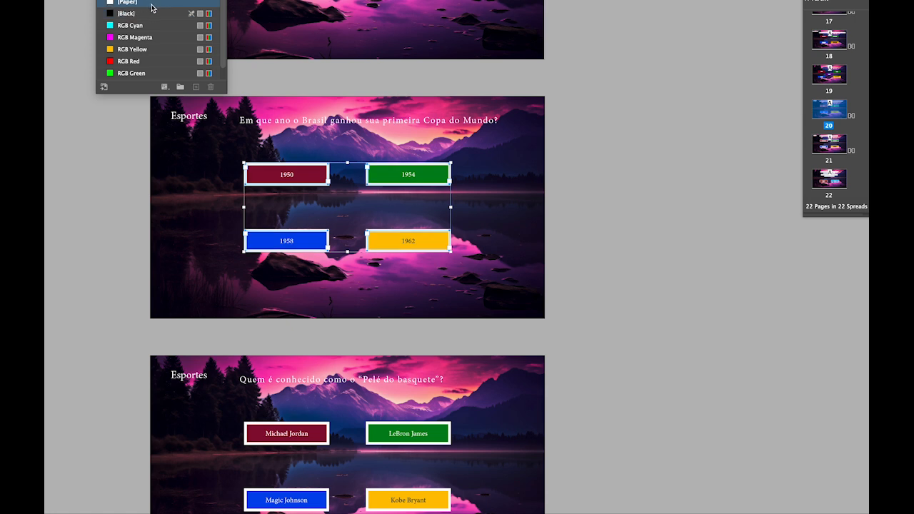
click(656, 186)
Step: Give the five category boxes on page 19 and the five on page 16 a [Paper] outline
scroll(507, 175, up, 2)
scroll(506, 175, up, 5)
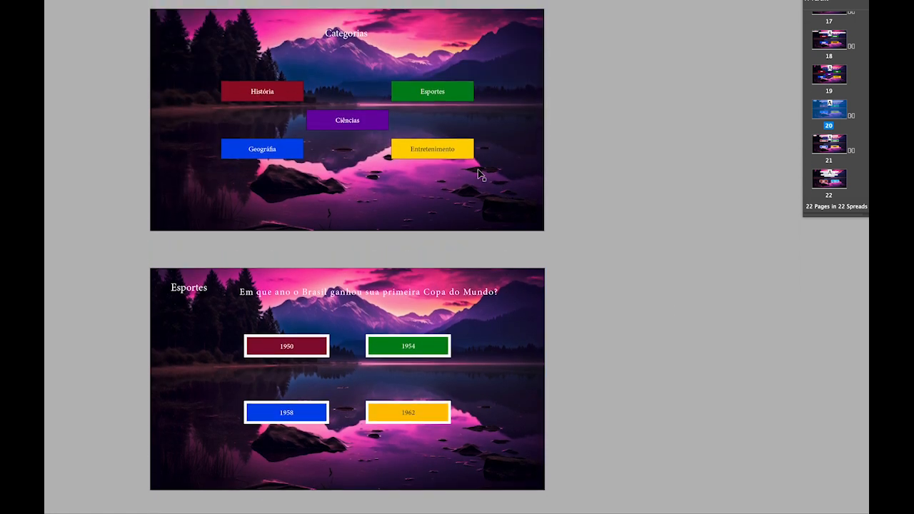
click(446, 130)
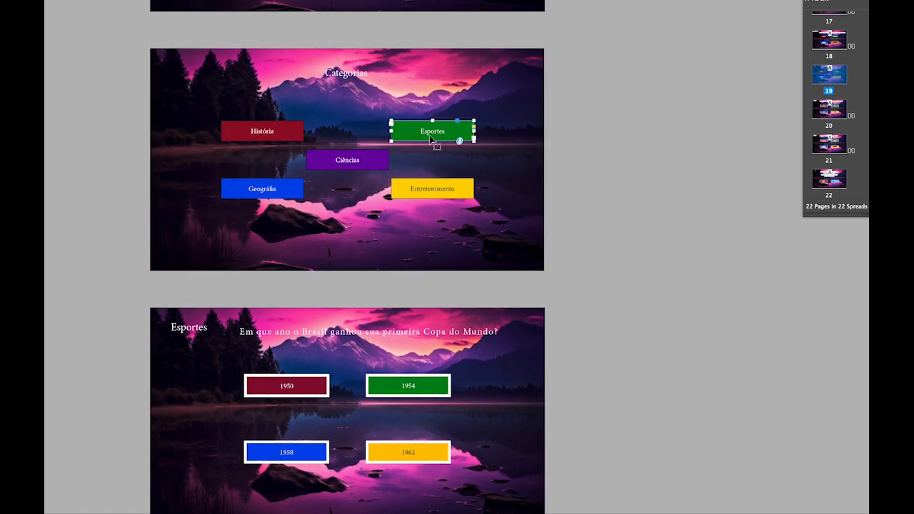
shift+click(318, 159)
shift+click(289, 141)
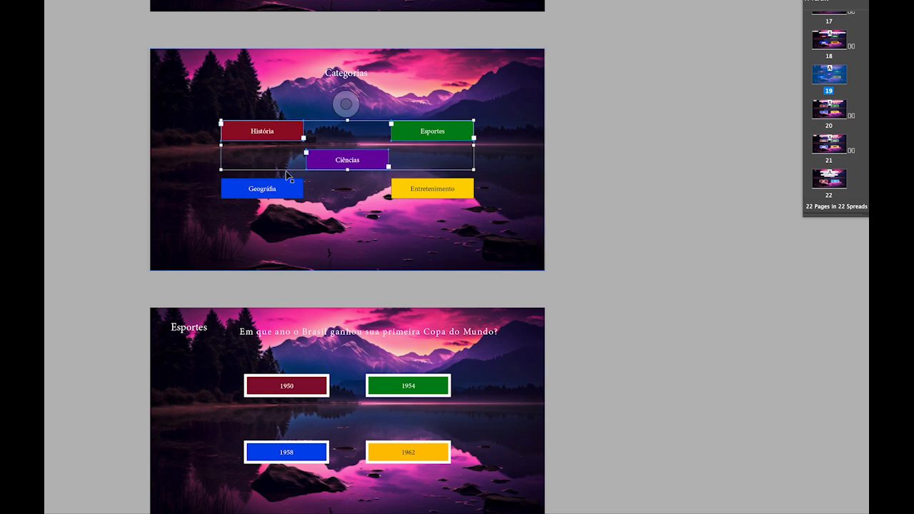
shift+click(293, 191)
shift+click(455, 184)
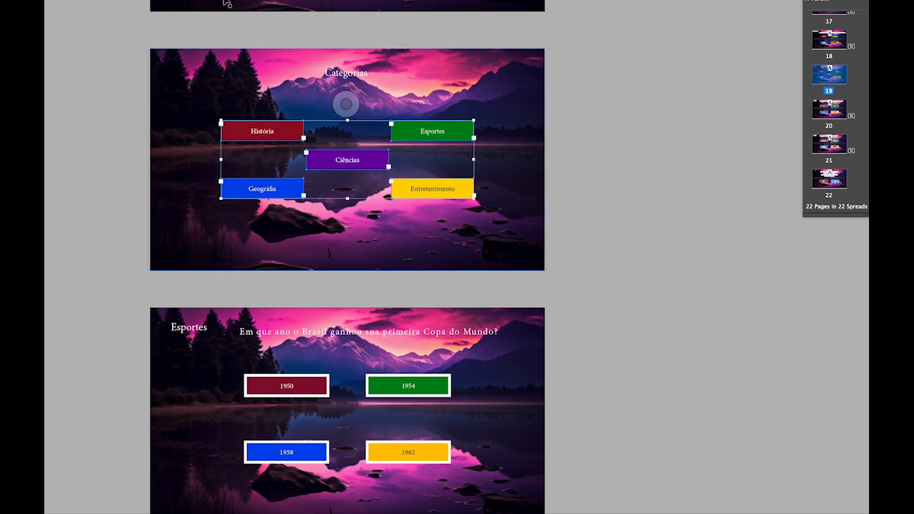
key(F5)
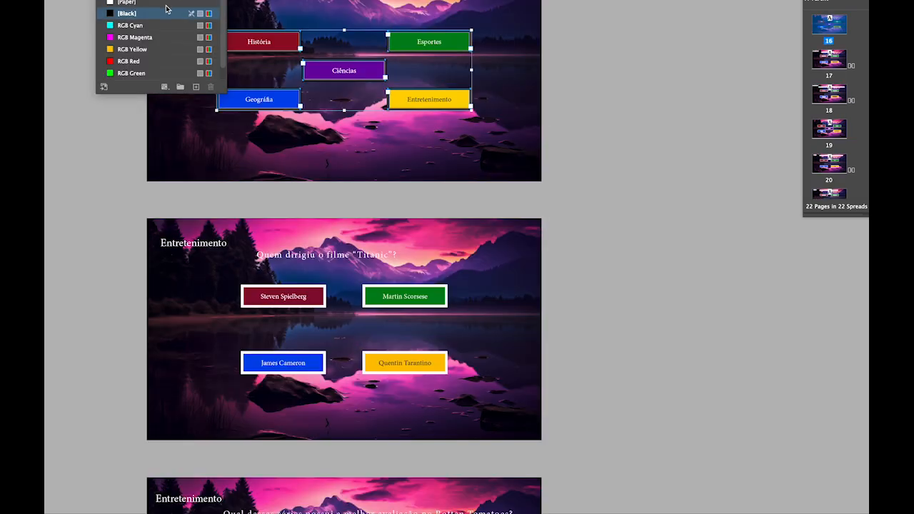
click(626, 74)
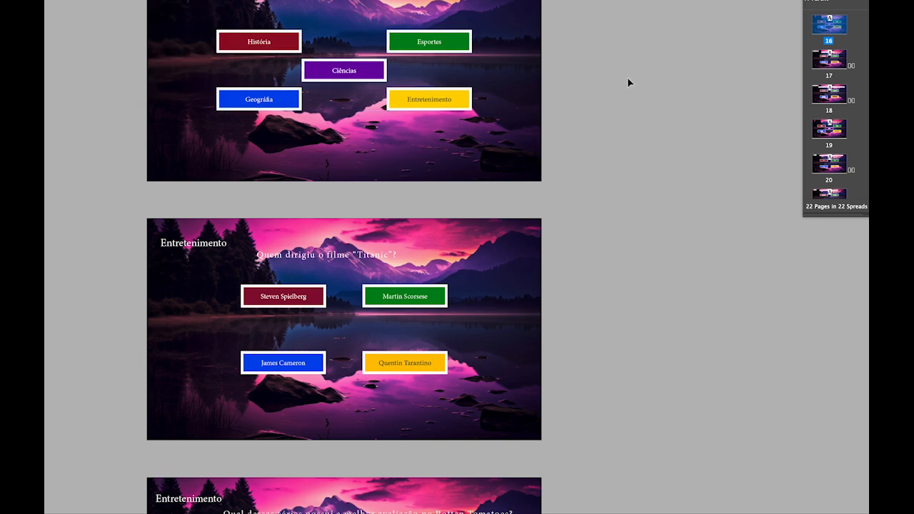
Step: Give the four river answer boxes on page 15 a [Paper] outline
scroll(579, 119, up, 5)
scroll(578, 118, up, 5)
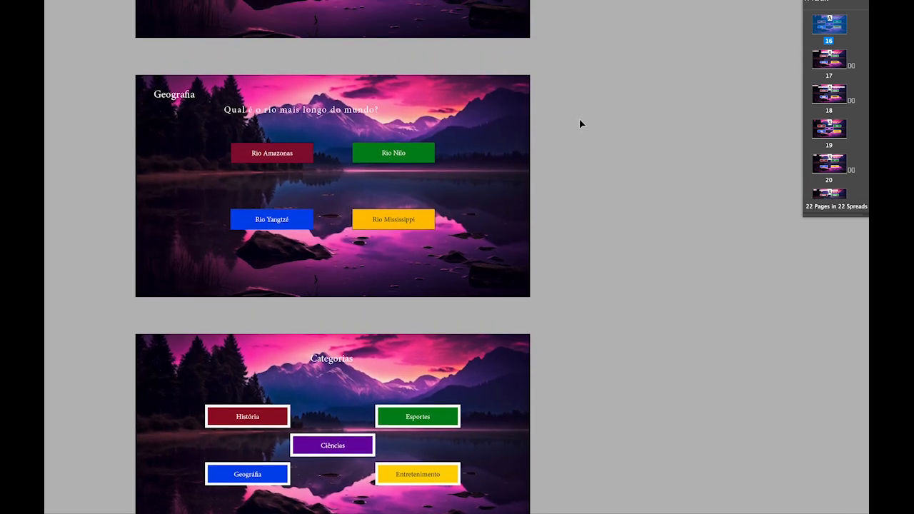
click(432, 155)
shift+click(292, 160)
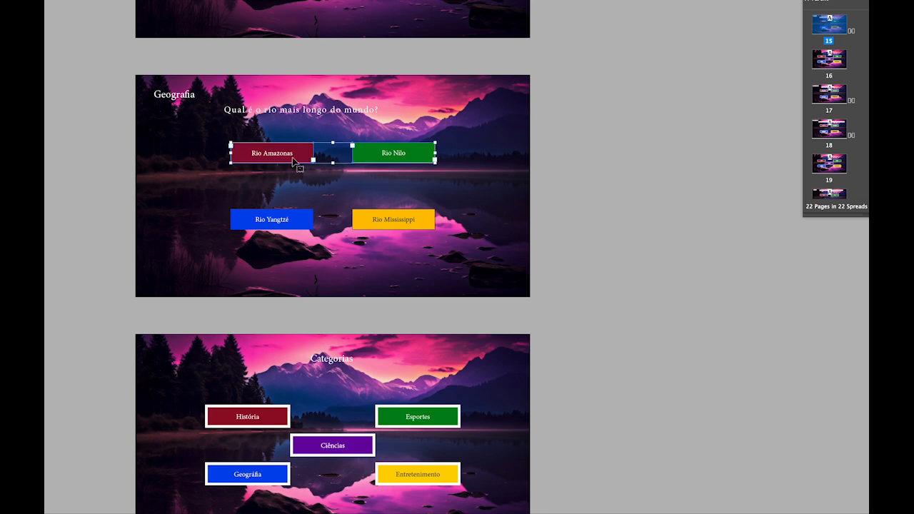
shift+click(306, 226)
shift+click(423, 220)
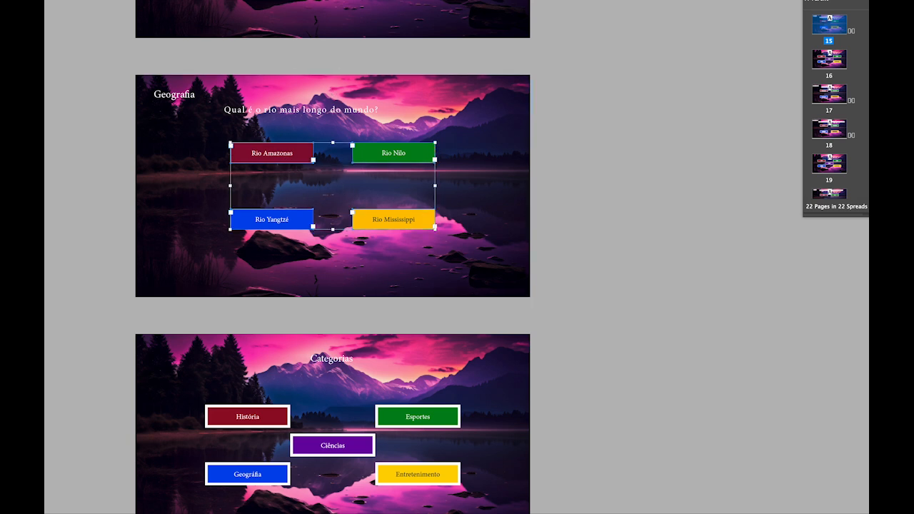
click(104, 0)
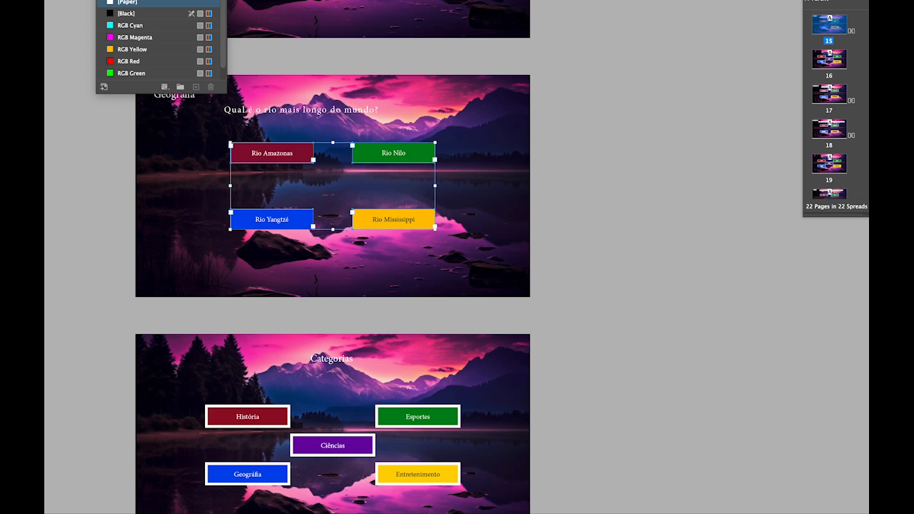
key(Escape)
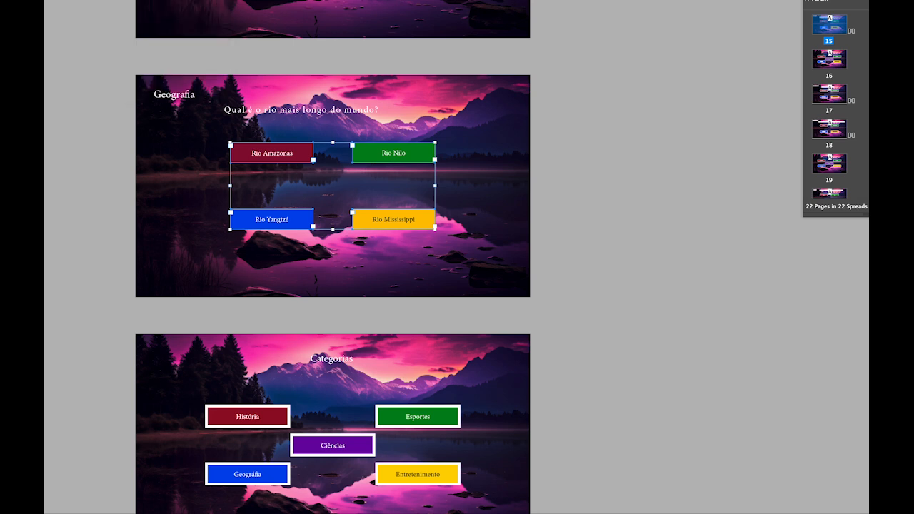
click(601, 127)
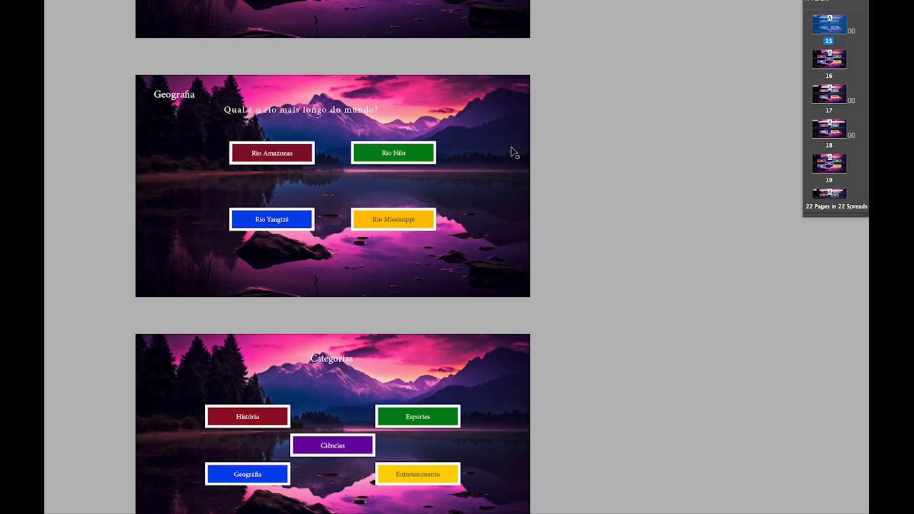
Step: Give the four country answer boxes on page 14 a white outline
scroll(500, 146, up, 5)
scroll(472, 158, up, 4)
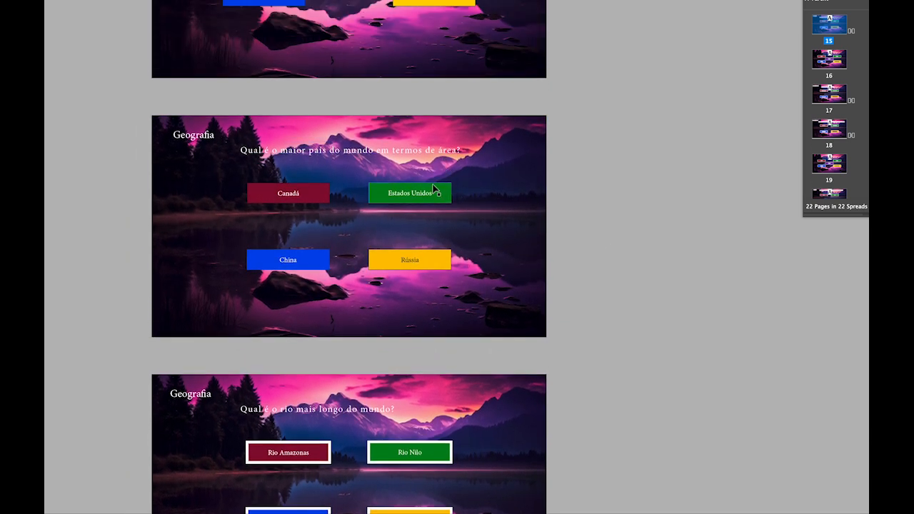
click(437, 193)
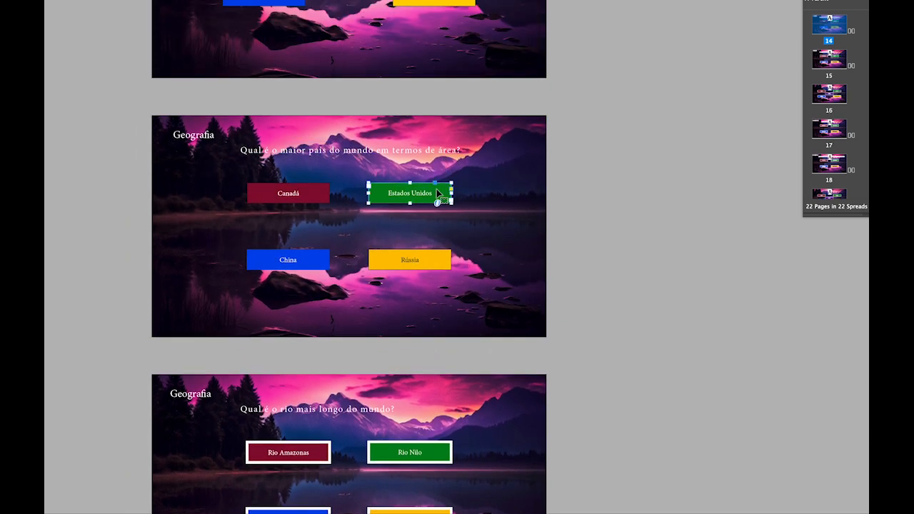
shift+click(293, 199)
shift+click(318, 265)
shift+click(429, 256)
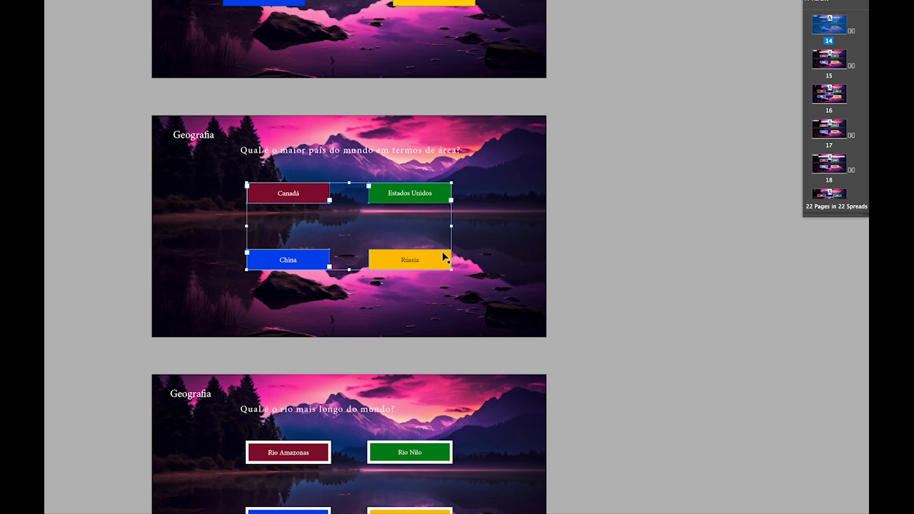
Step: Set the outline of the five category boxes on page 13 to the [Paper] swatch
scroll(379, 229, up, 2)
scroll(374, 222, up, 5)
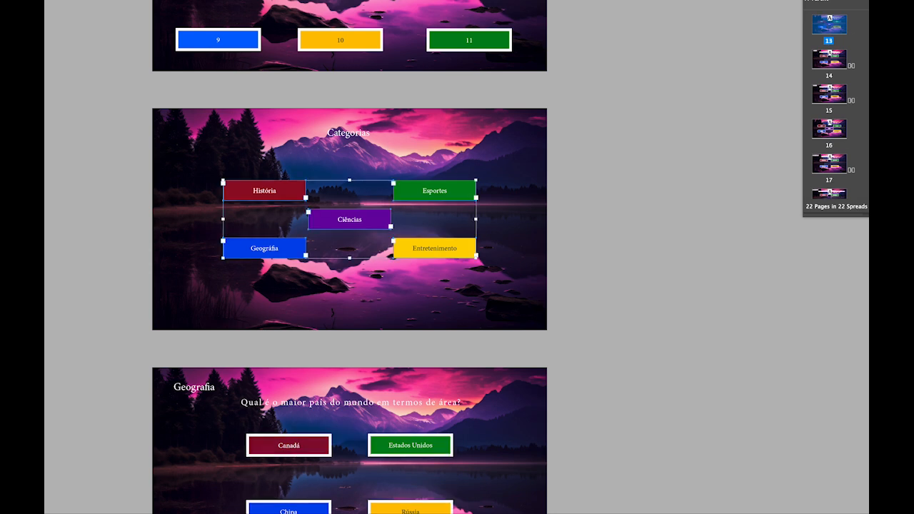
click(99, 1)
click(168, 3)
click(700, 105)
Step: Select the Ouro, Oxigênio, Titânio and Ósmio answer boxes on page 8
scroll(560, 135, up, 6)
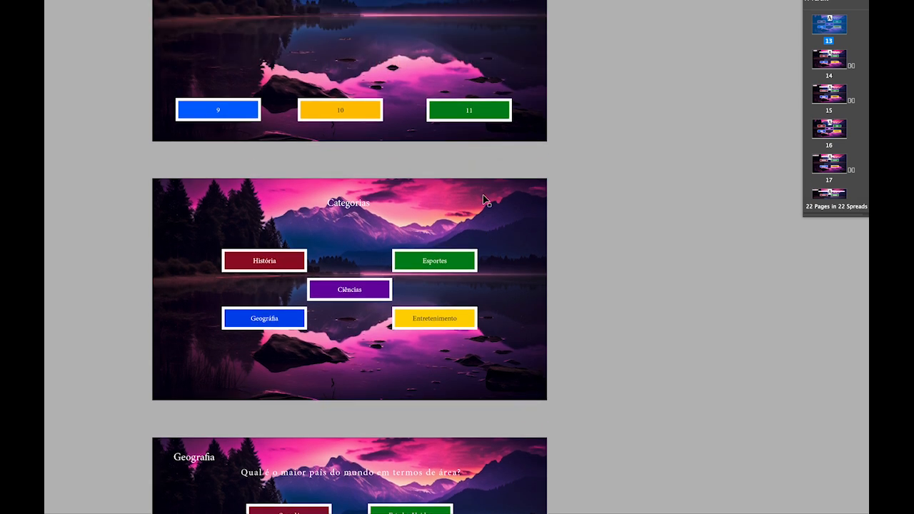
scroll(471, 200, up, 15)
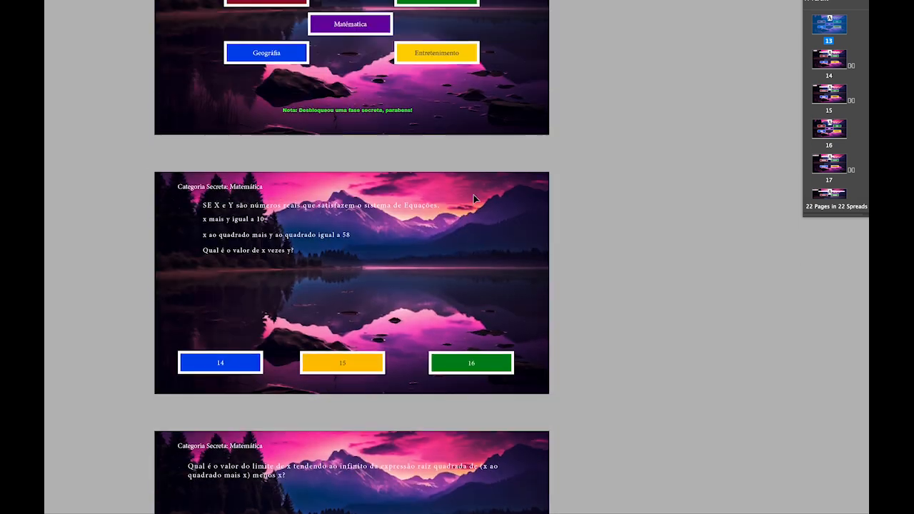
scroll(485, 196, up, 1)
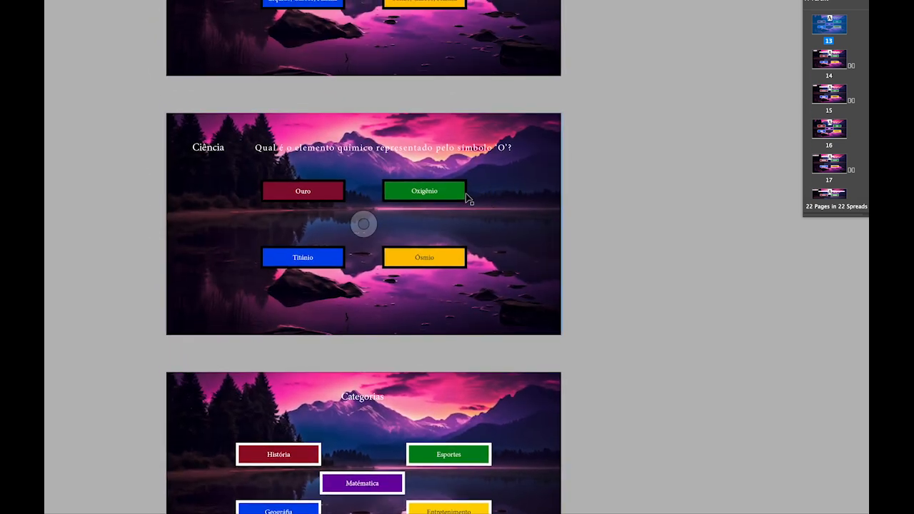
click(458, 190)
shift+click(336, 193)
shift+click(337, 255)
shift+click(443, 252)
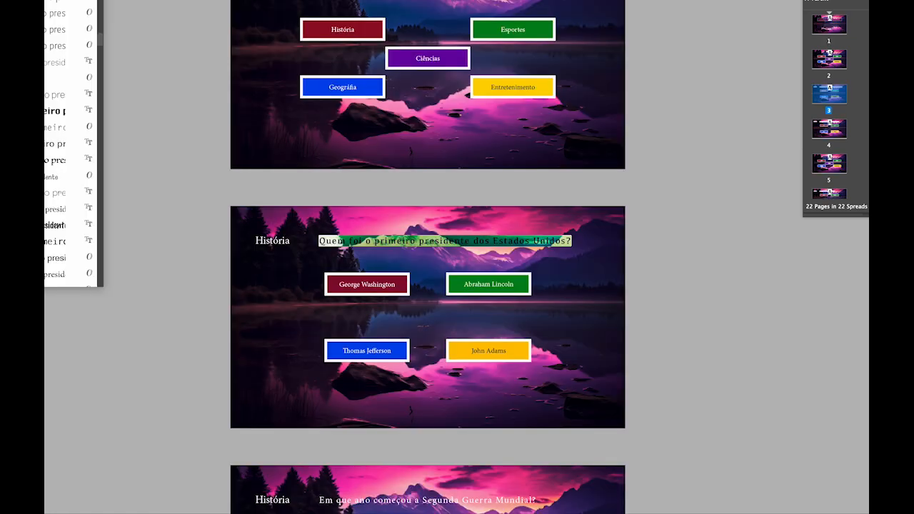
Step: Change the font of the page 3 question about the first United States president to a squared sans-serif typeface like the INICIAR QUIZ label's
scroll(71, 143, down, 10)
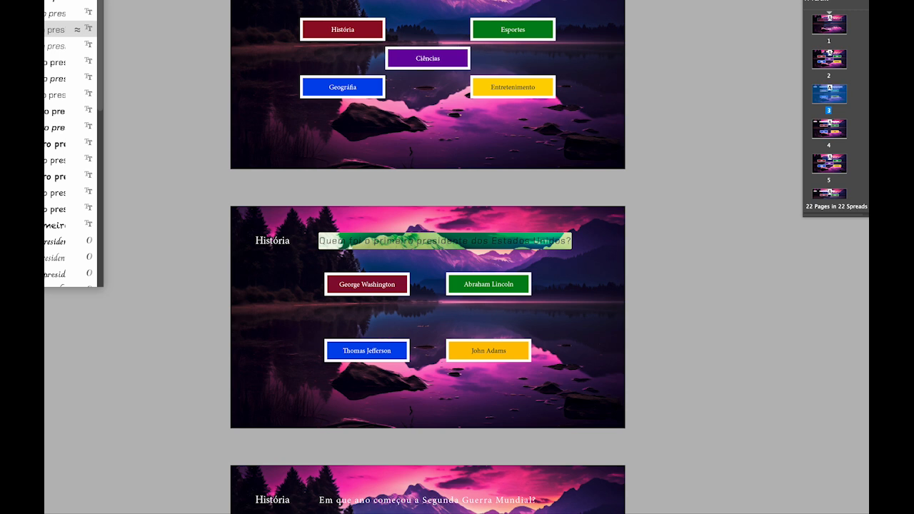
click(57, 29)
click(687, 273)
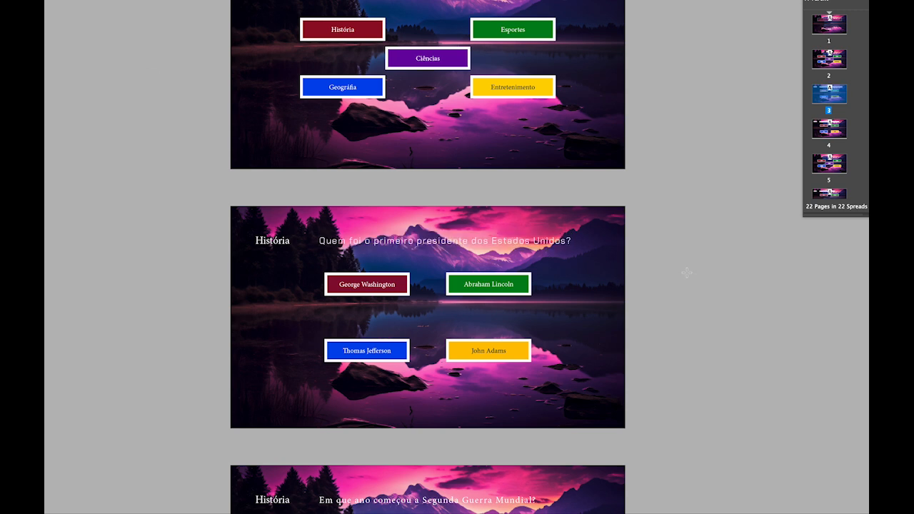
triple_click(322, 240)
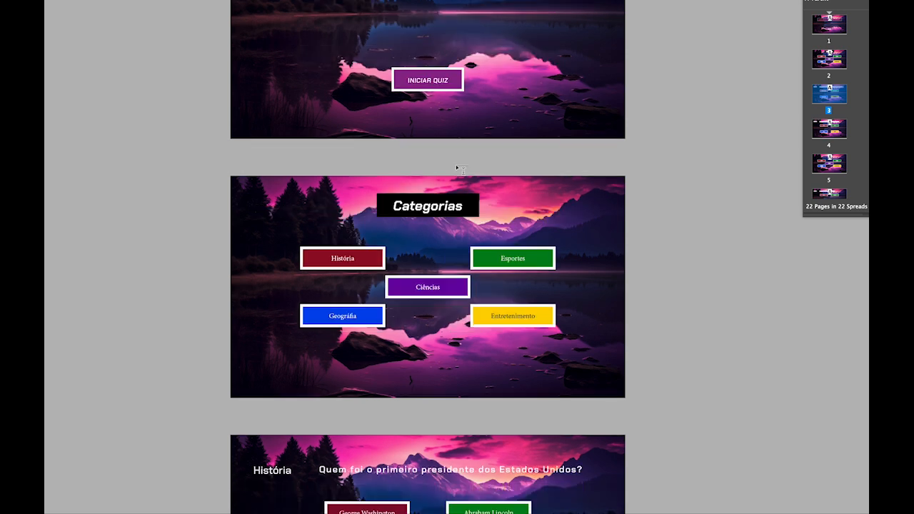
Step: Change the font of the História label on page 4 to the squared sans-serif typeface used for the page 3 label
scroll(461, 170, up, 2)
scroll(463, 171, down, 6)
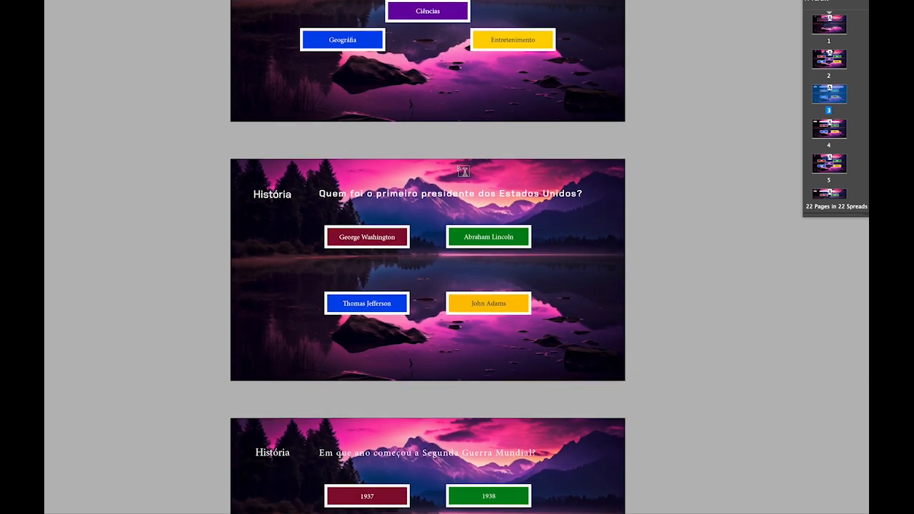
scroll(463, 171, down, 5)
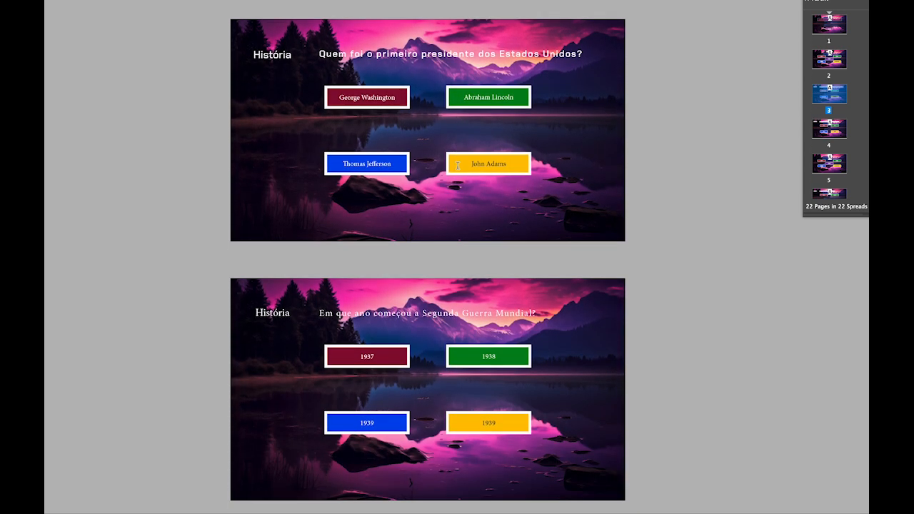
scroll(336, 235, up, 1)
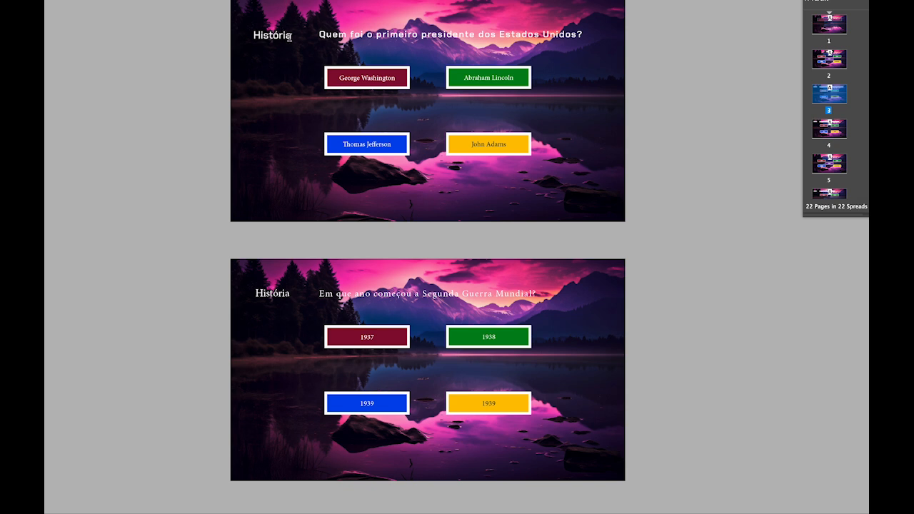
drag(293, 293, 239, 293)
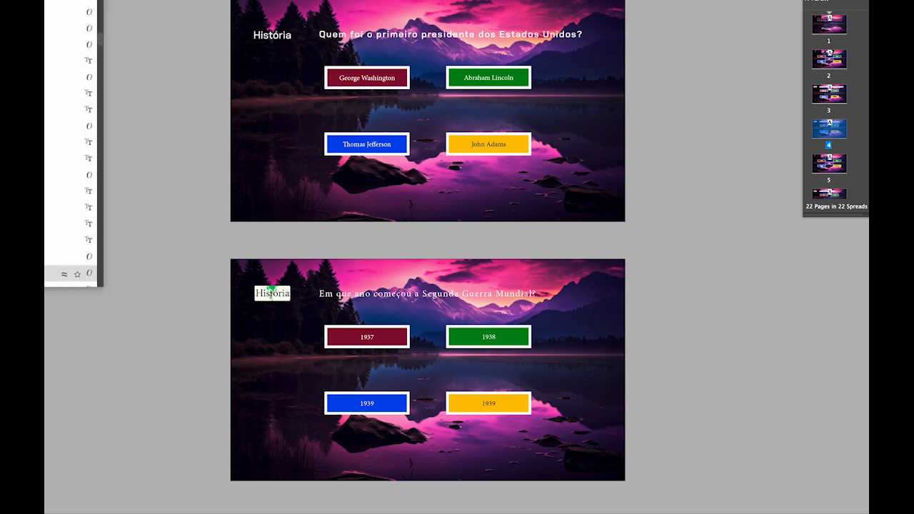
text(cha)
key(Down)
key(Down)
key(Down)
key(Down)
key(Down)
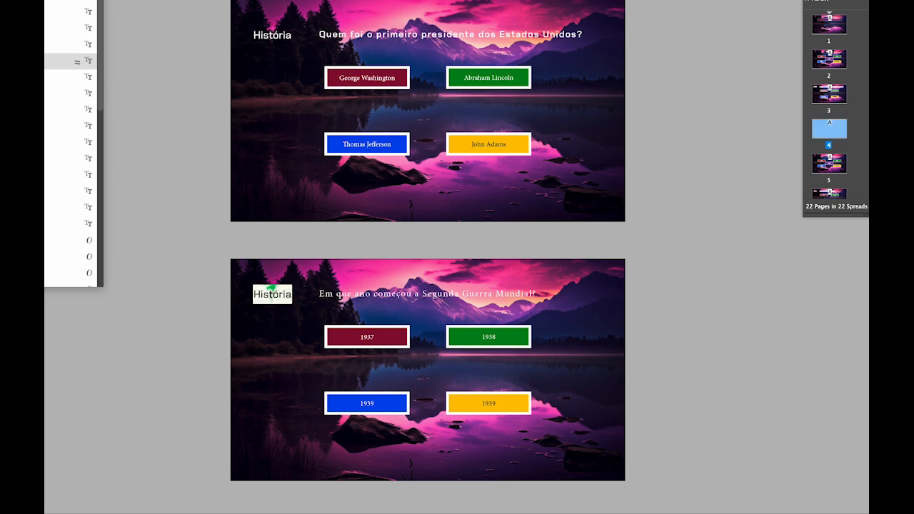
key(Return)
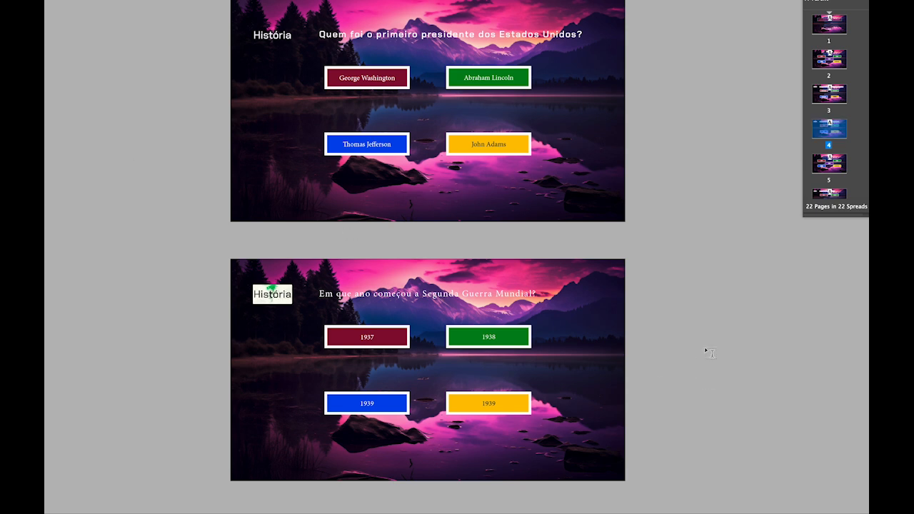
click(701, 350)
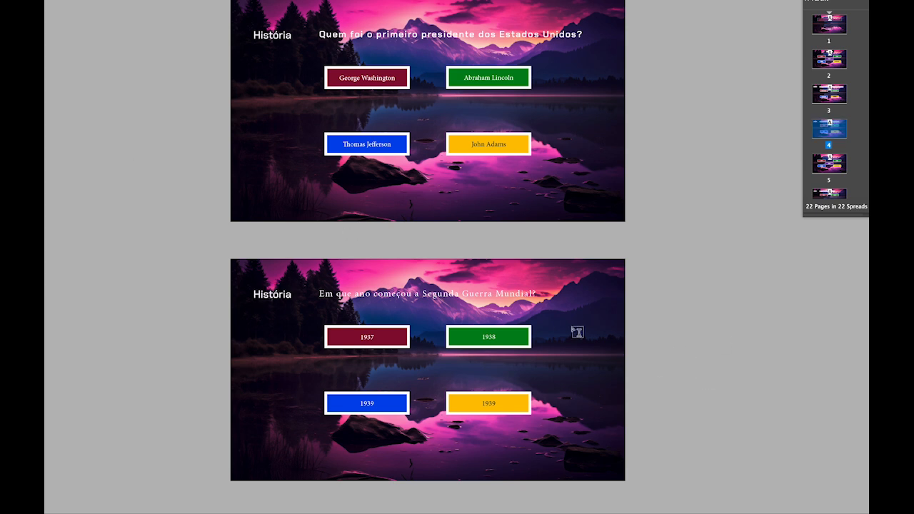
Step: Change the page 4 question about the start of the Segunda Guerra Mundial to the squared sans-serif font of the page 3 question
click(419, 27)
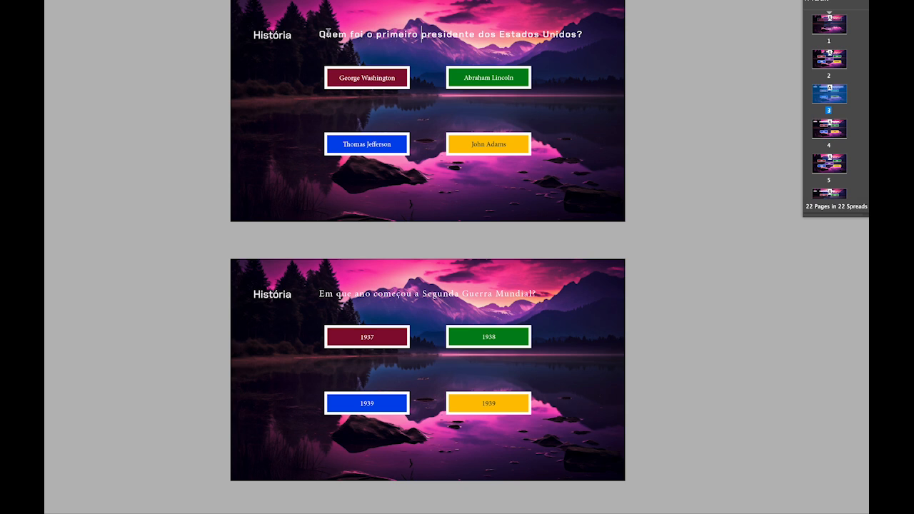
click(320, 293)
shift+click(551, 295)
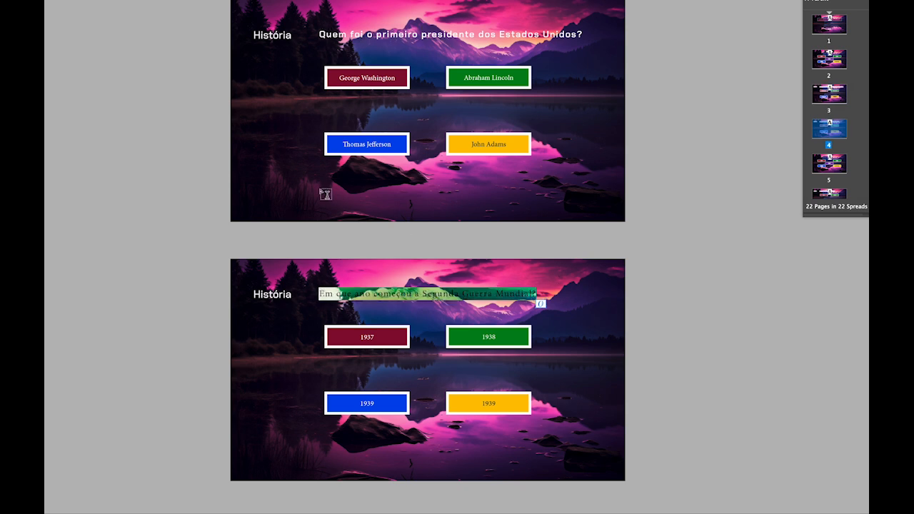
click(47, 2)
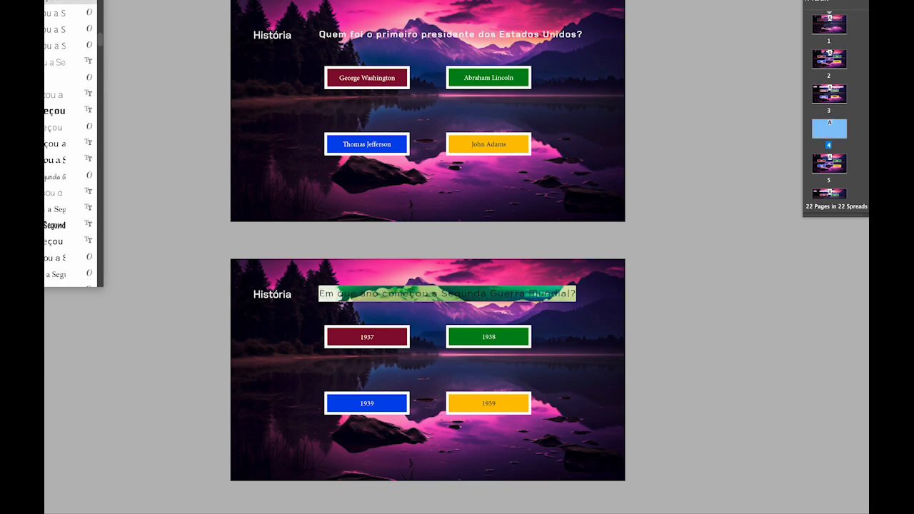
text(cha)
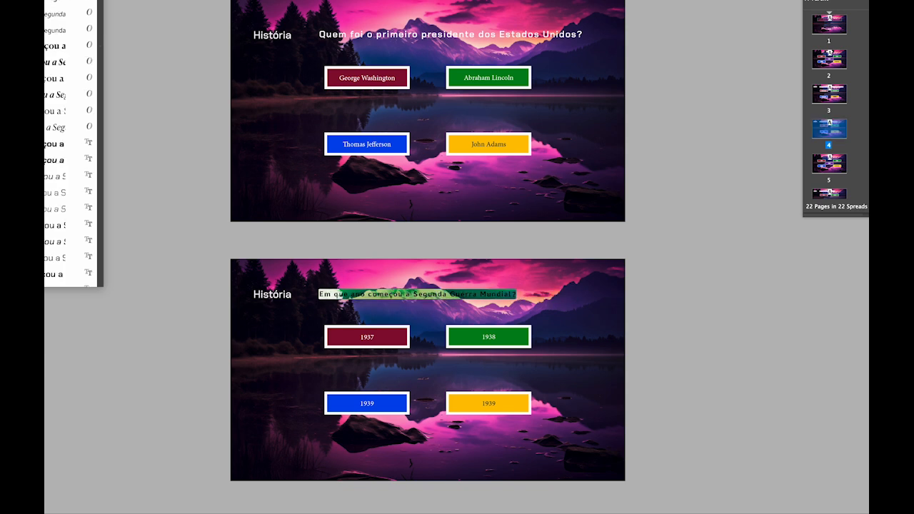
key(Down)
key(Down)
key(Down)
key(Down)
key(Down)
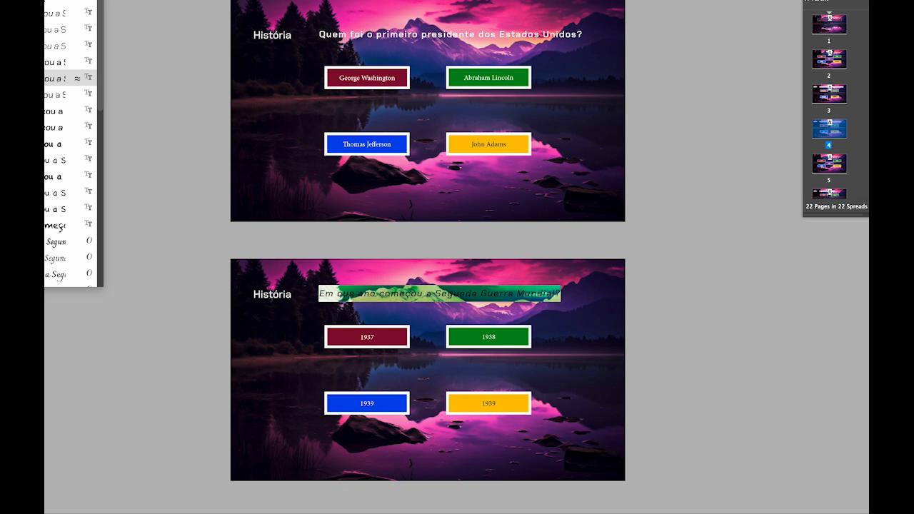
key(Down)
key(Down)
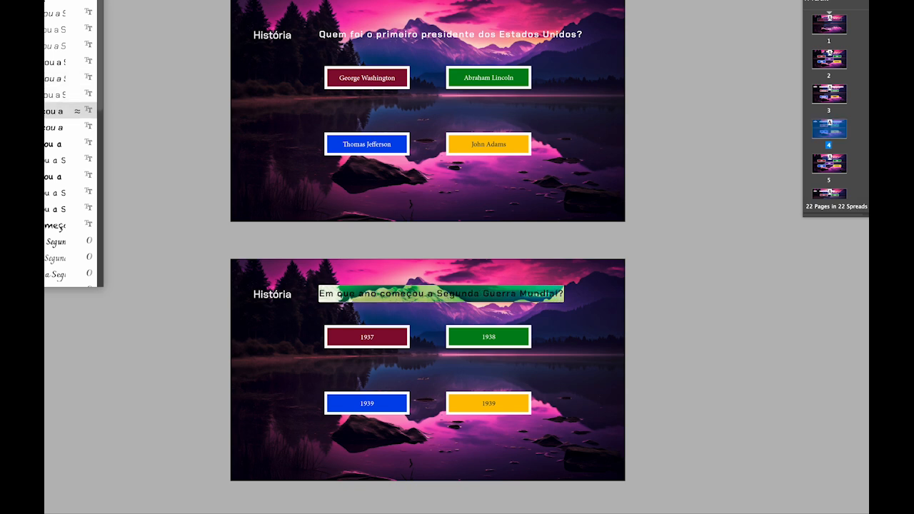
key(Return)
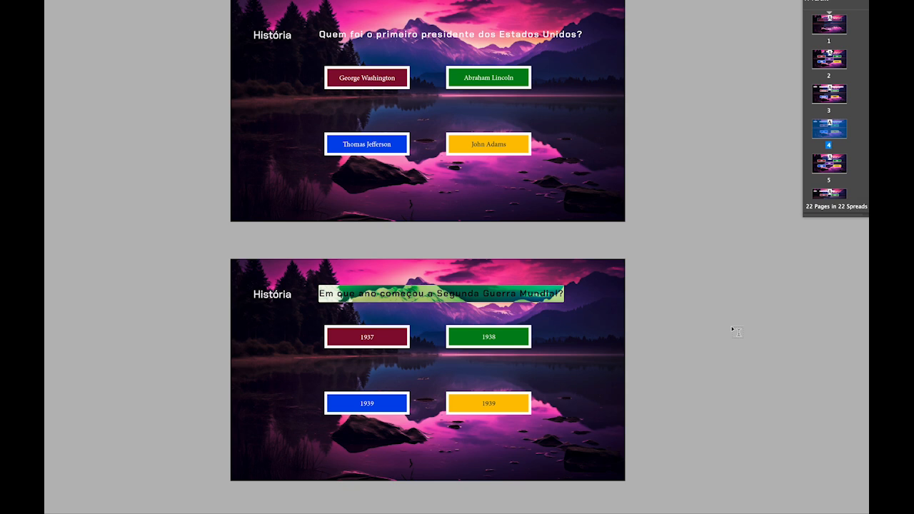
click(733, 329)
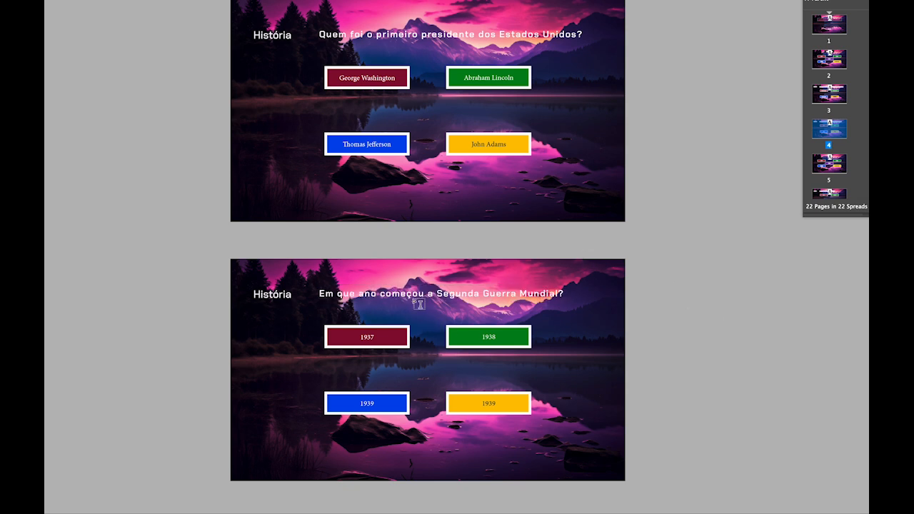
Step: Apply a Zoom Out page transition, try it at Slow speed and set the speed to Medium
scroll(648, 276, up, 5)
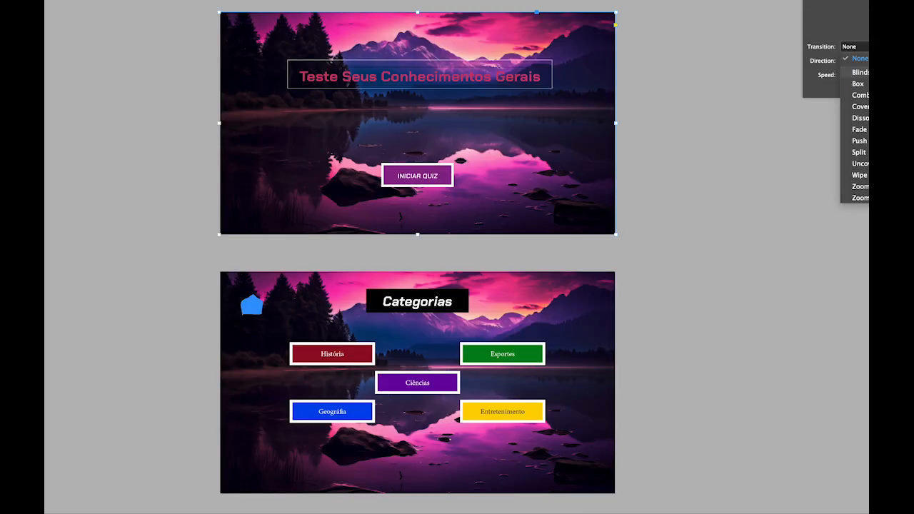
click(861, 198)
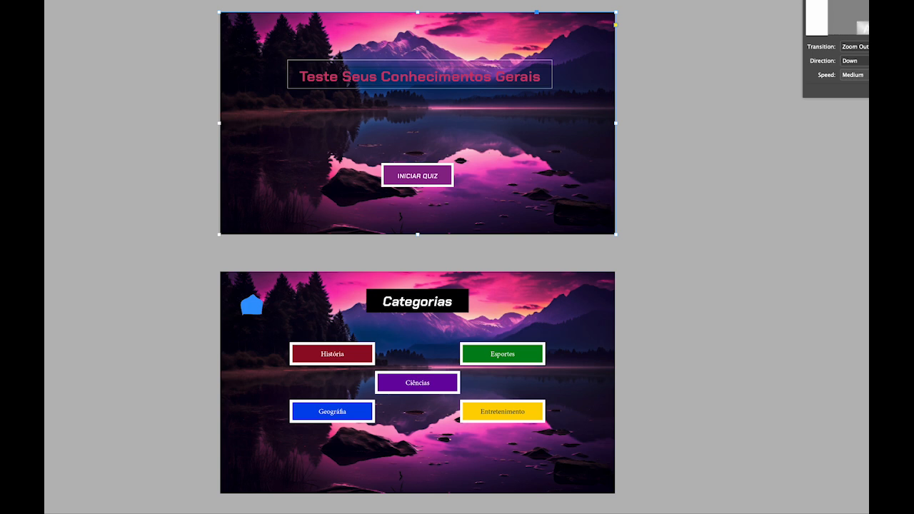
click(854, 74)
click(861, 86)
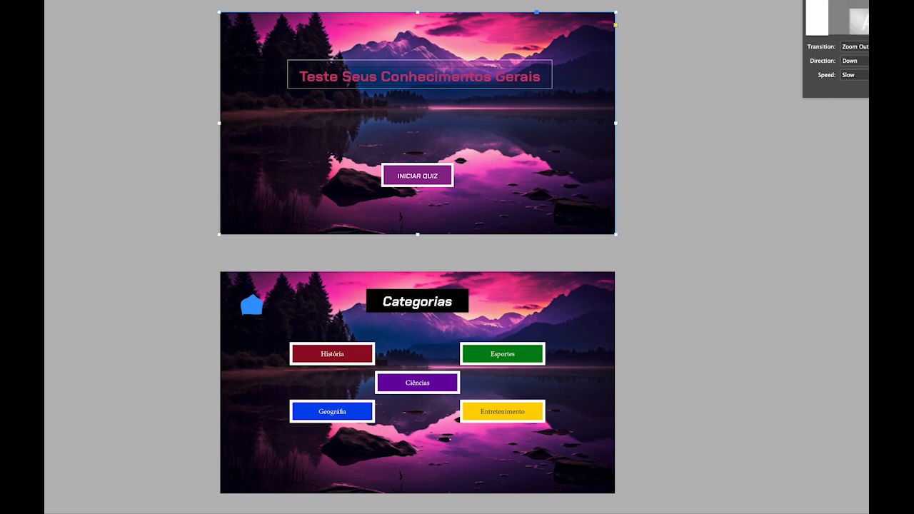
click(854, 75)
click(860, 98)
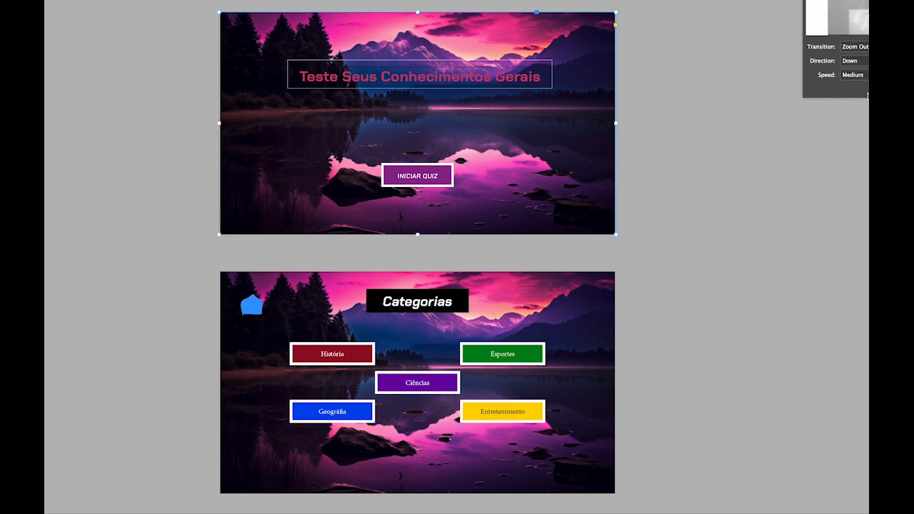
Step: Try the transition directions Left, Left Down, Left Up, Right Down and Right Up, and set the direction to Up
click(854, 61)
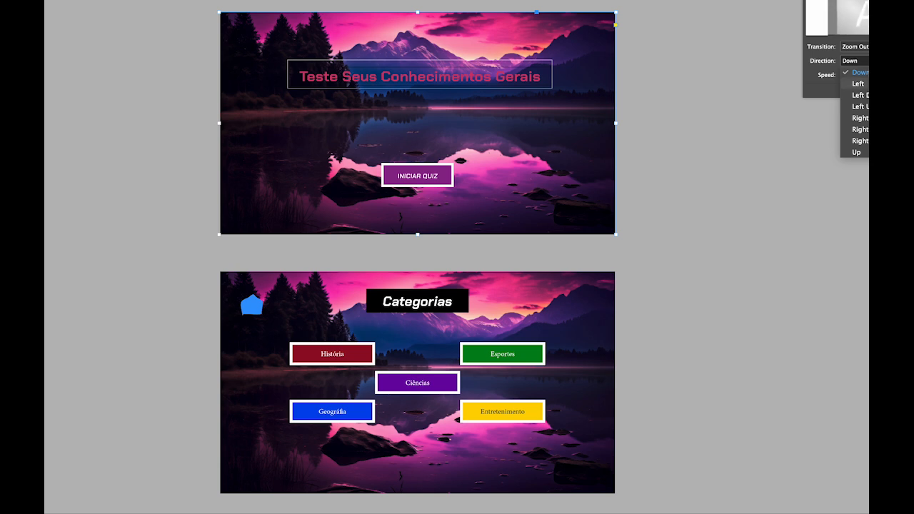
click(858, 84)
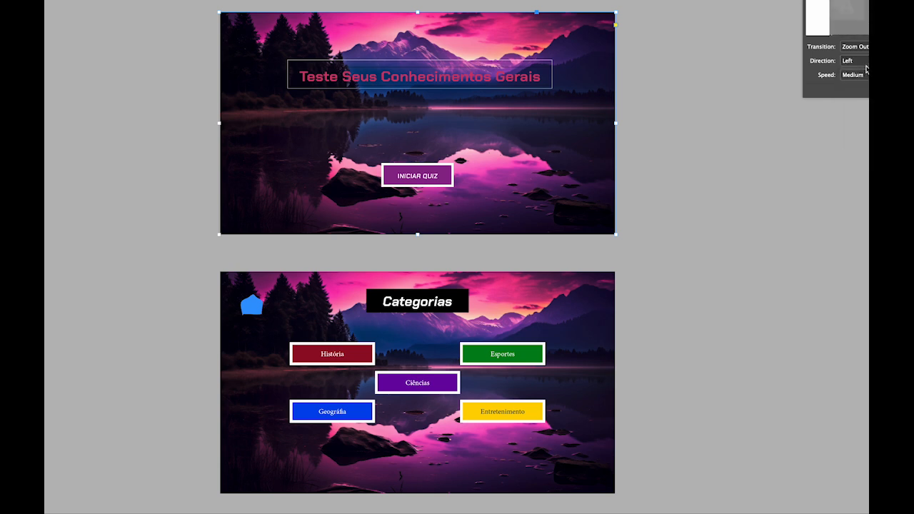
click(864, 62)
click(867, 93)
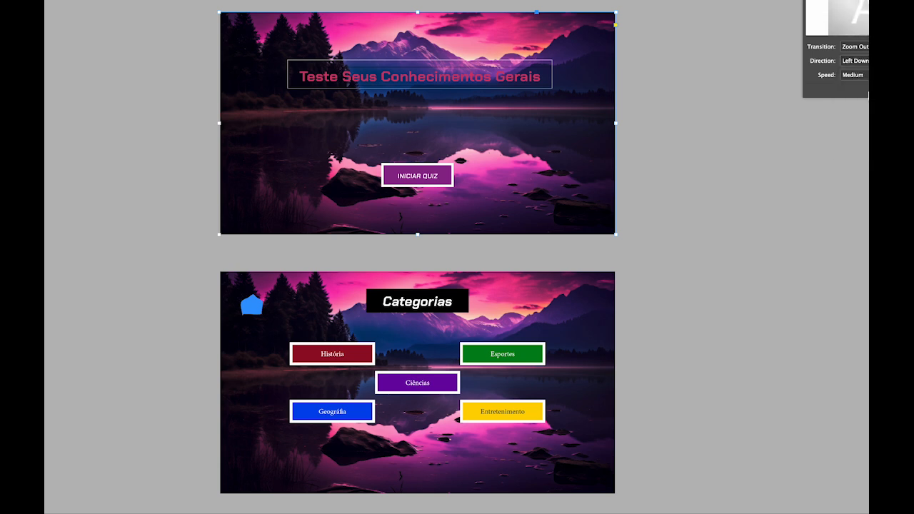
click(866, 65)
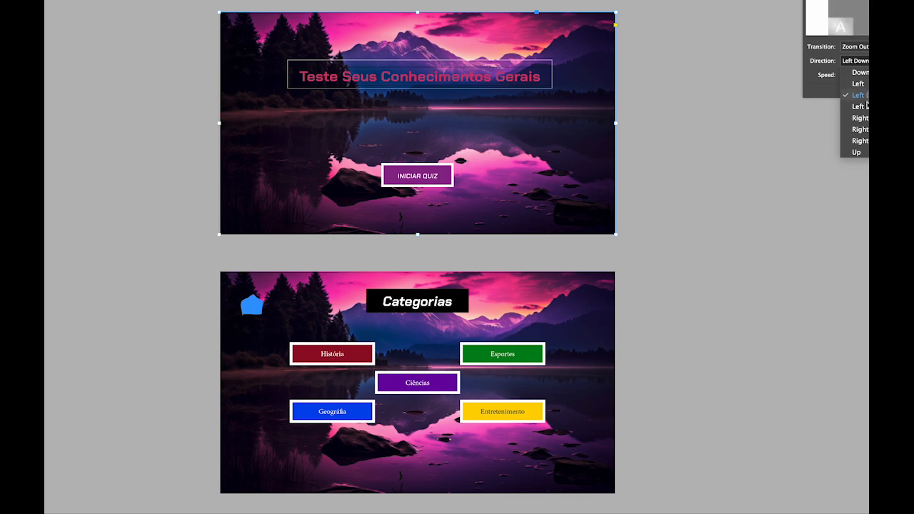
click(866, 104)
click(864, 60)
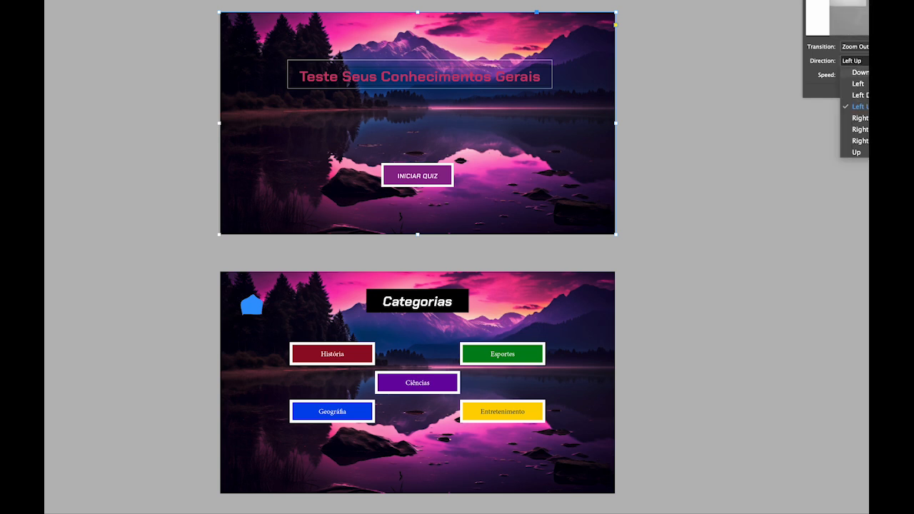
click(867, 129)
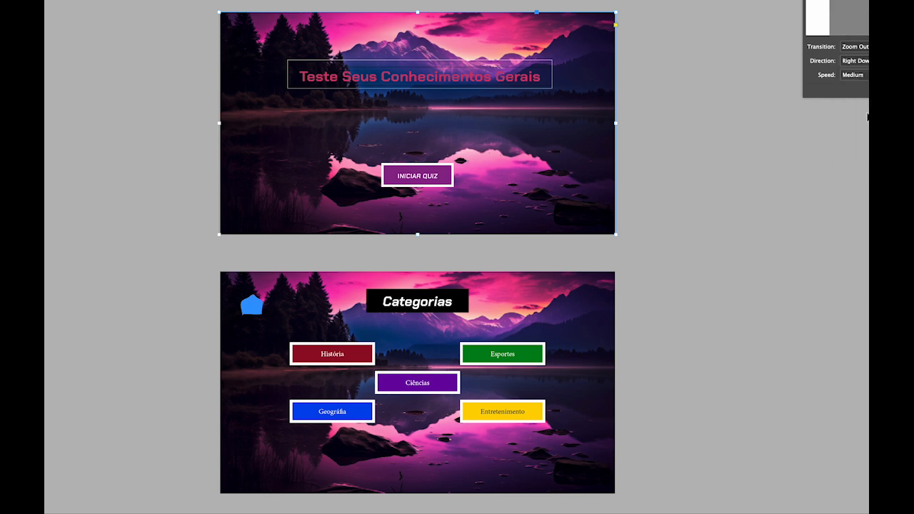
click(865, 60)
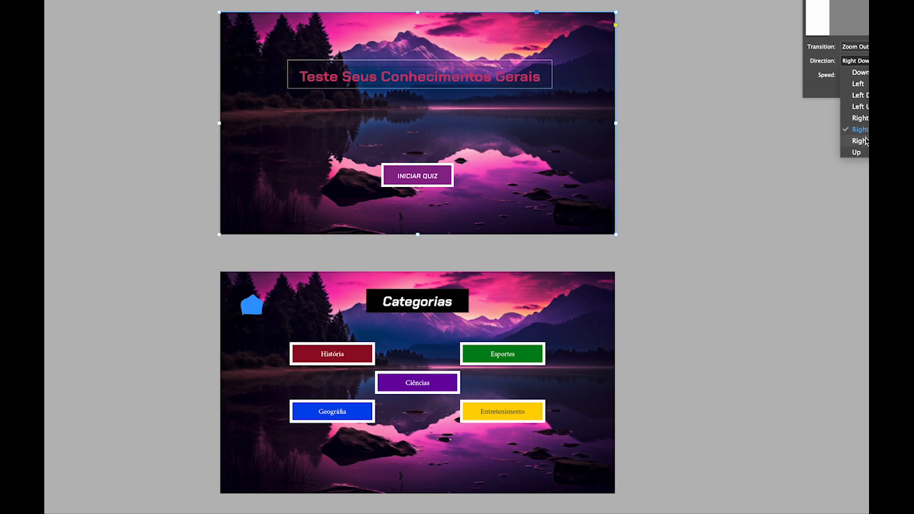
click(866, 141)
click(864, 61)
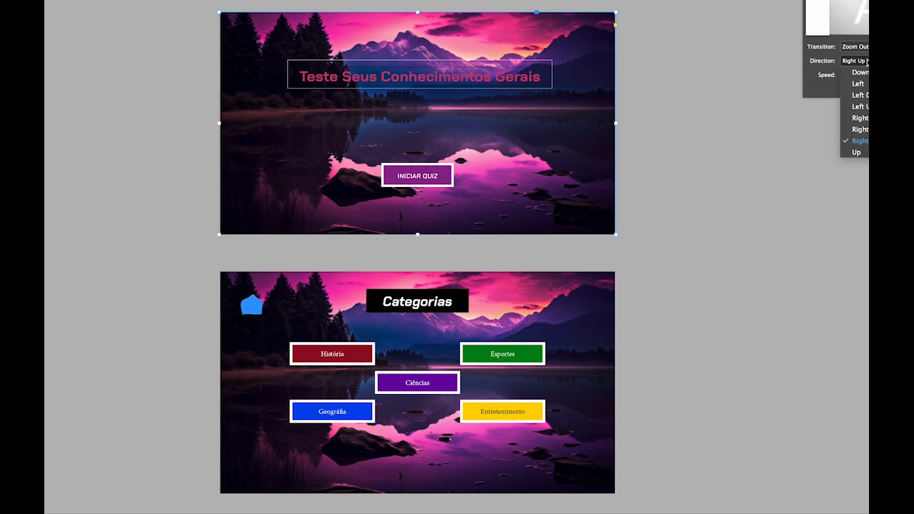
click(862, 153)
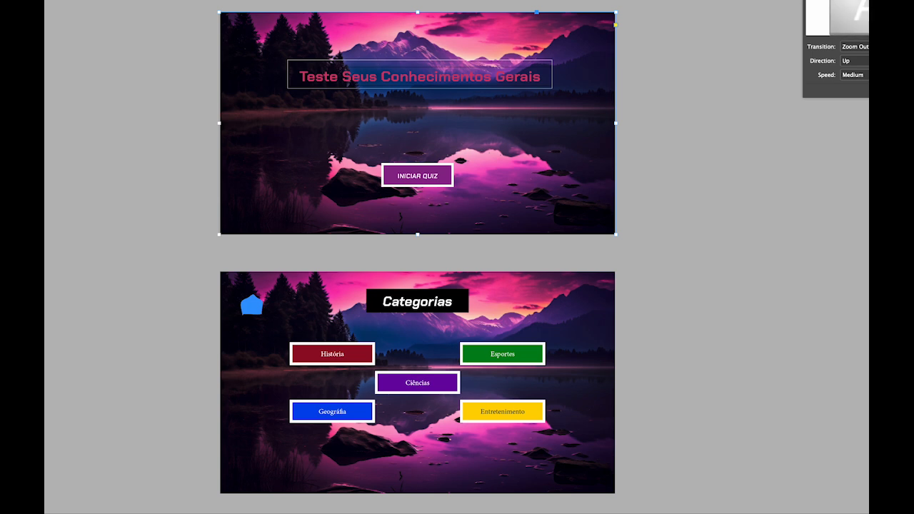
Step: Preview the quiz's interactivity and test the INICIAR QUIZ button and the blue home button between the start and Categorias pages
key(alt+shift+Return)
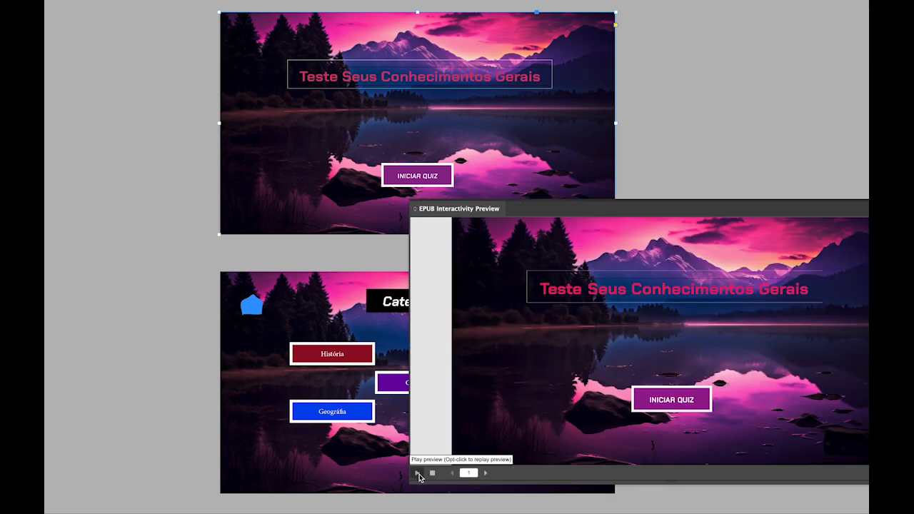
click(694, 406)
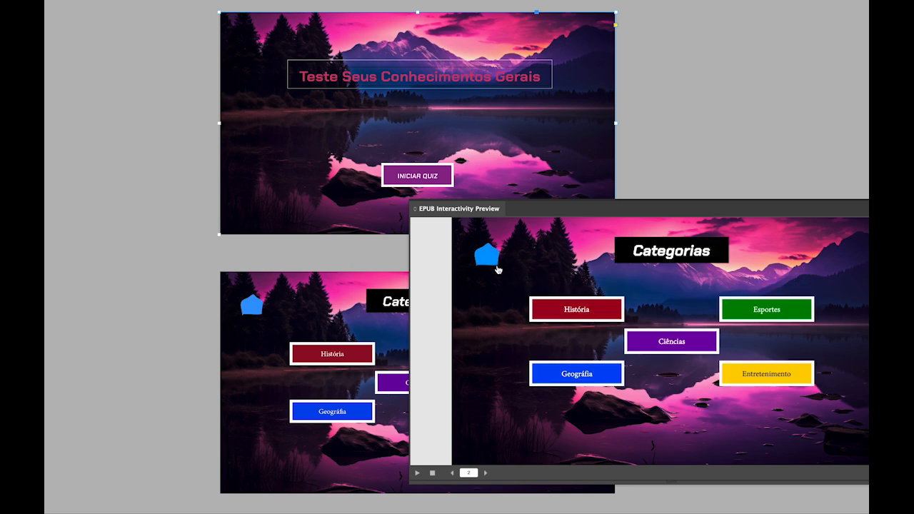
click(493, 262)
click(699, 407)
click(489, 259)
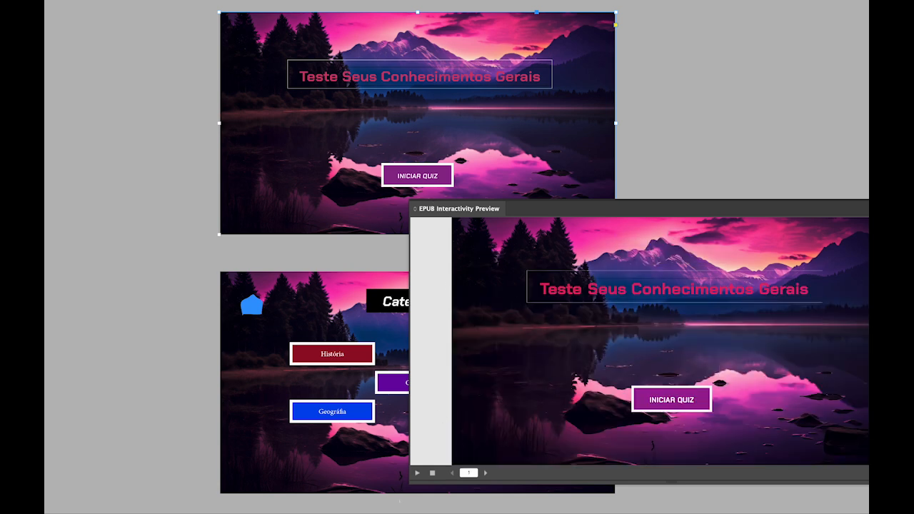